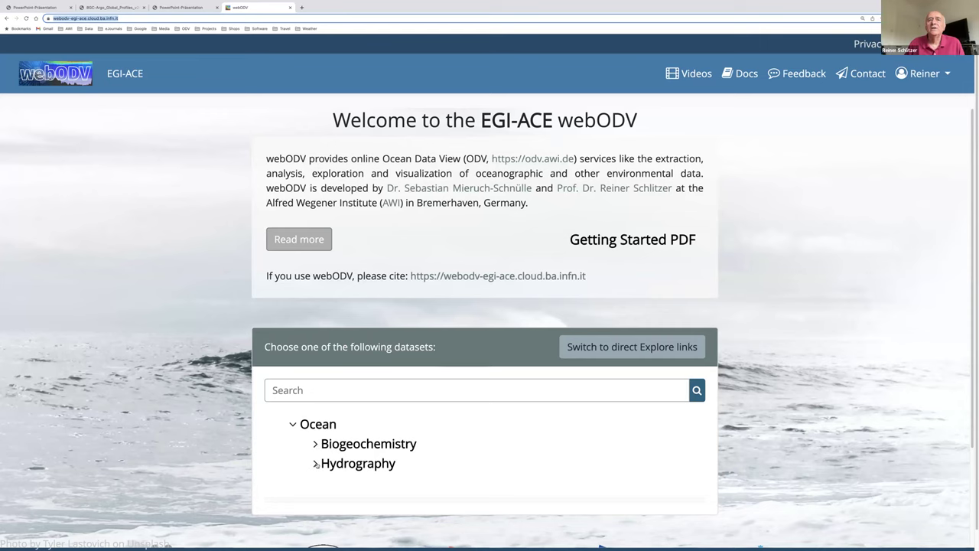
Examine the Argo and SeaDataNet dataset groups under Hydrography, and collapse the Hydrography branch
click(316, 465)
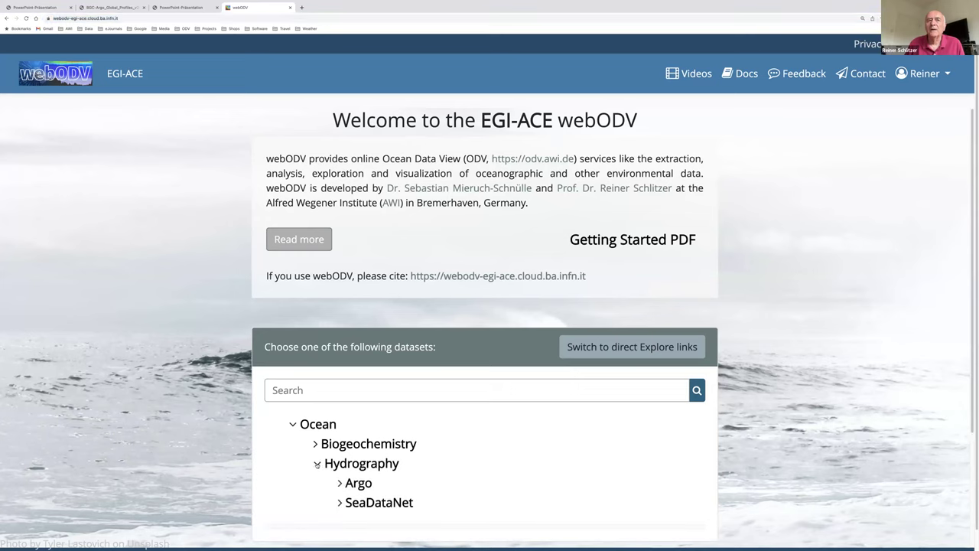
click(341, 484)
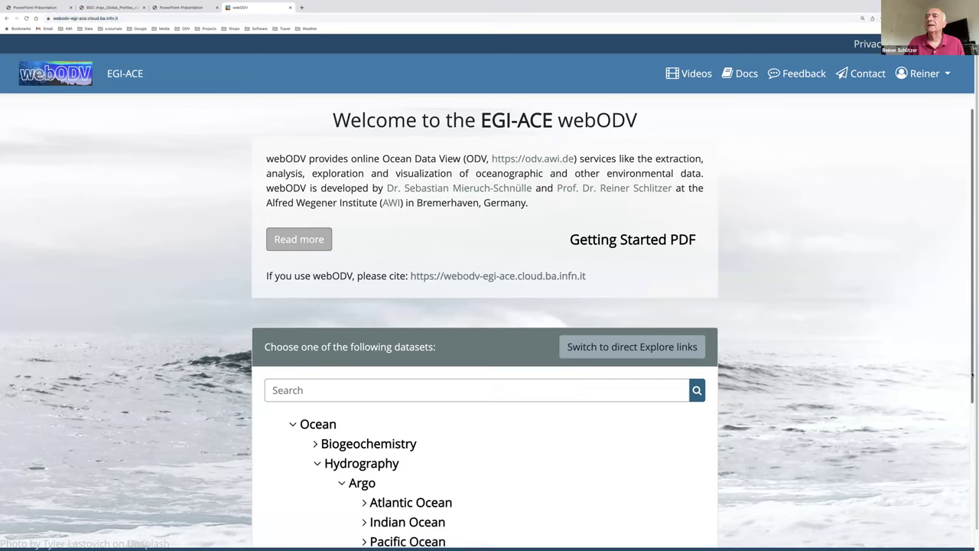
scroll(856, 420, down, 3)
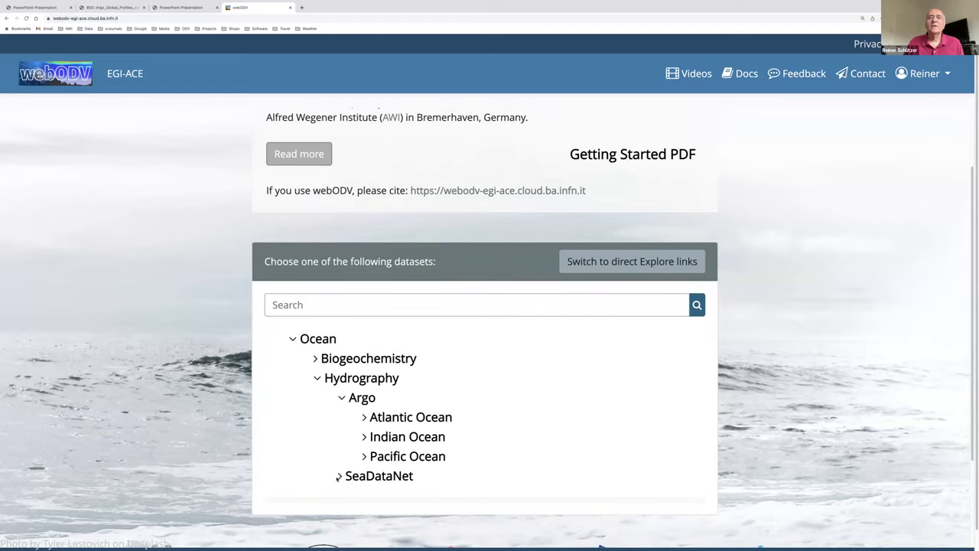
click(341, 476)
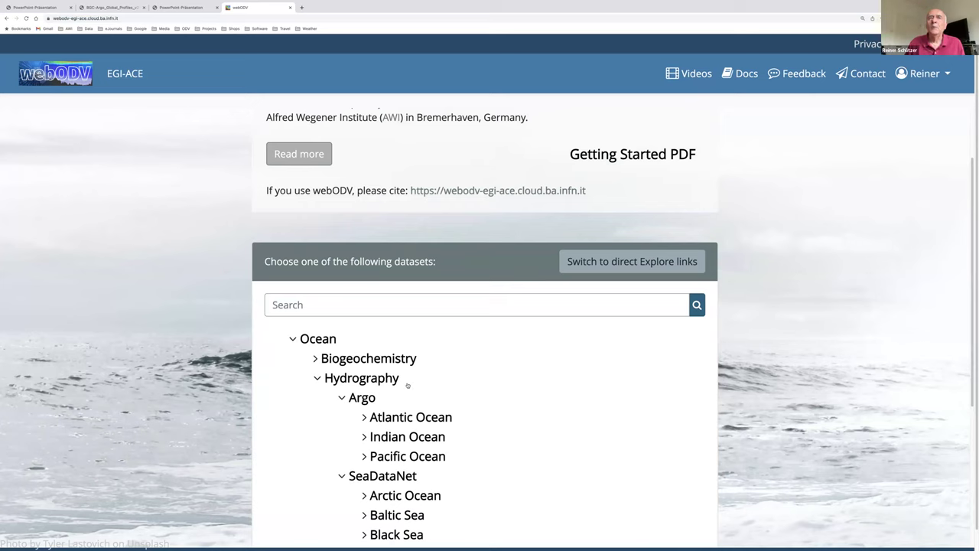
click(317, 376)
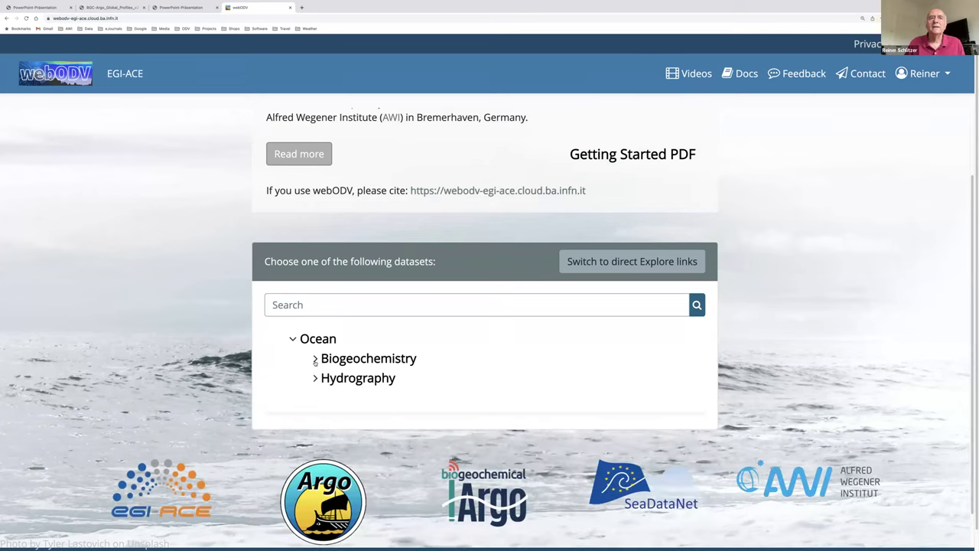
Open the BGC-Argo Global Profiles v2023.2 dataset from Biogeochemistry > Argo in the Data Exploration service
click(315, 358)
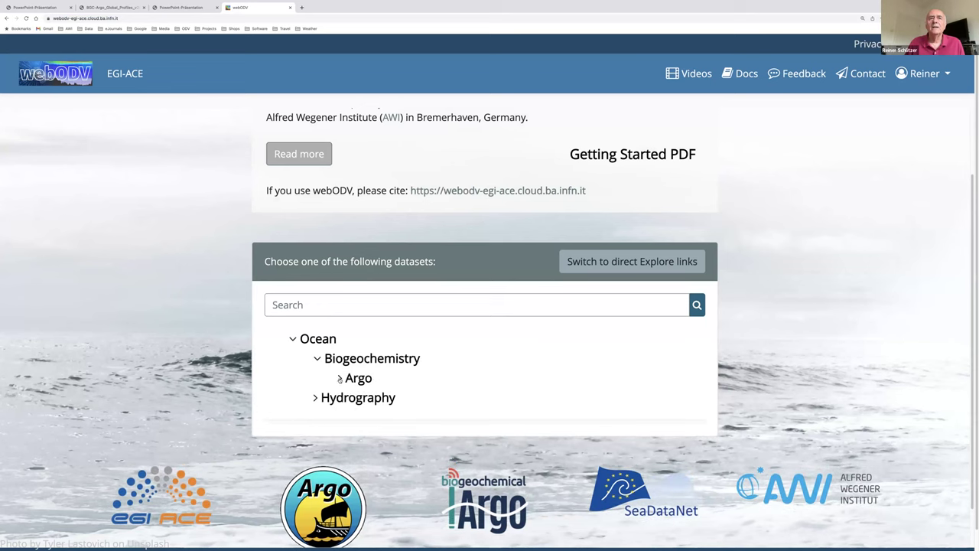
click(340, 379)
click(377, 399)
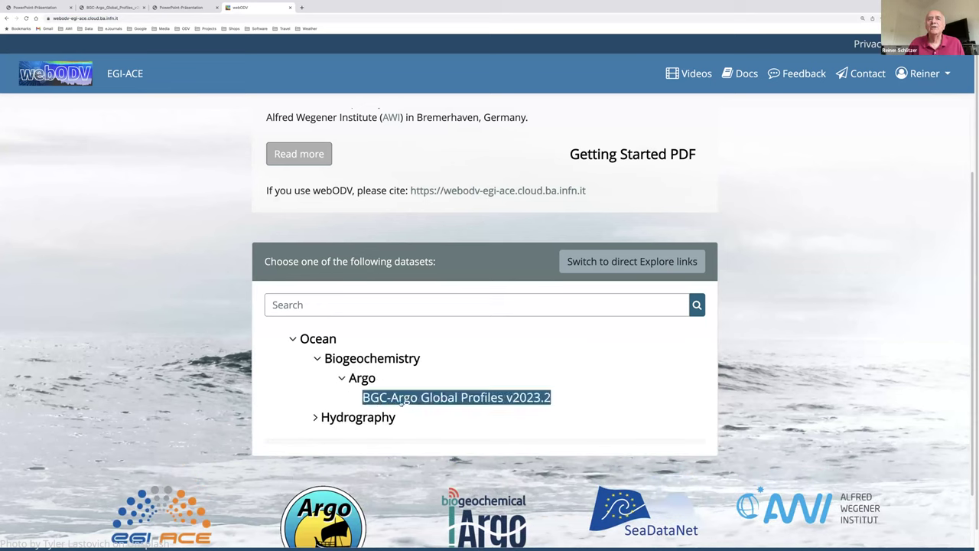
click(483, 399)
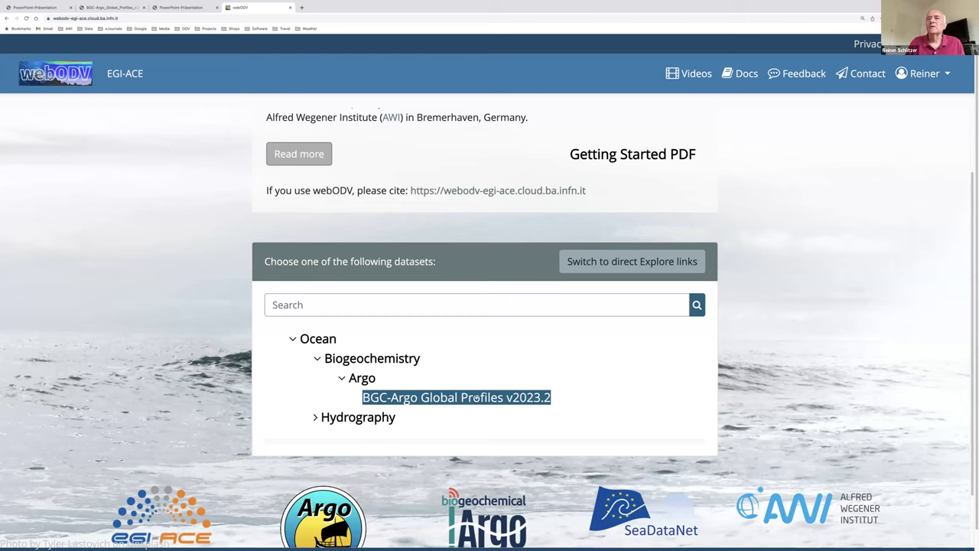
double_click(472, 398)
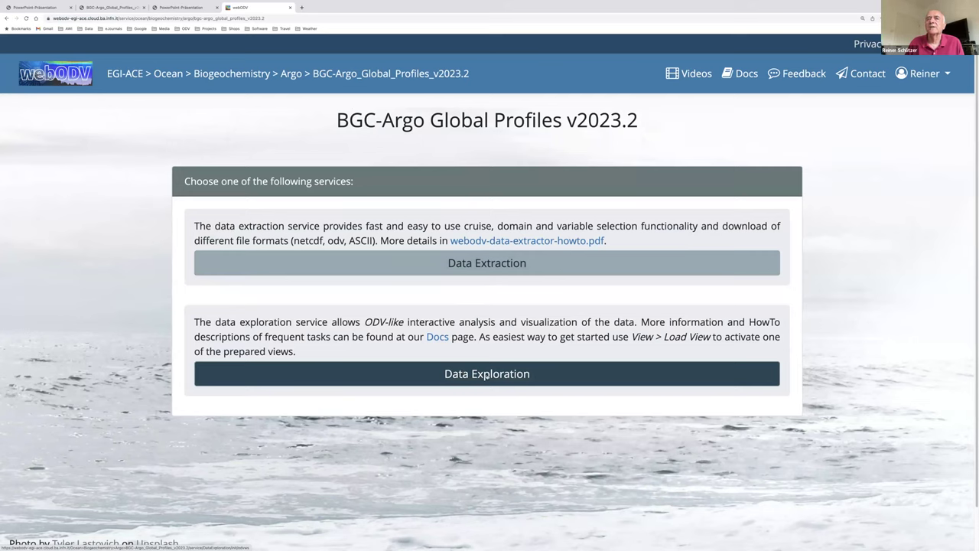
click(487, 375)
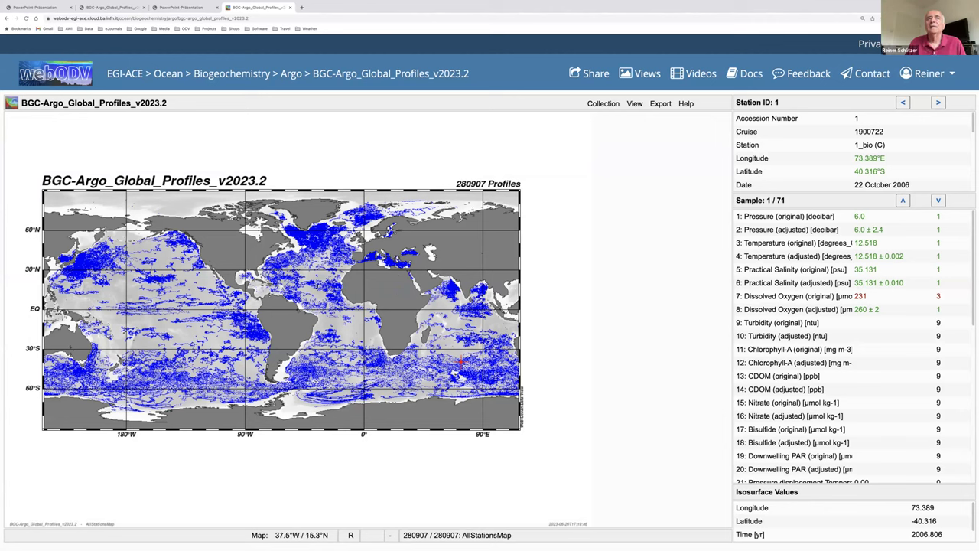
Select a station in the tropical North Atlantic on the map and examine its metadata and sample variables
click(314, 288)
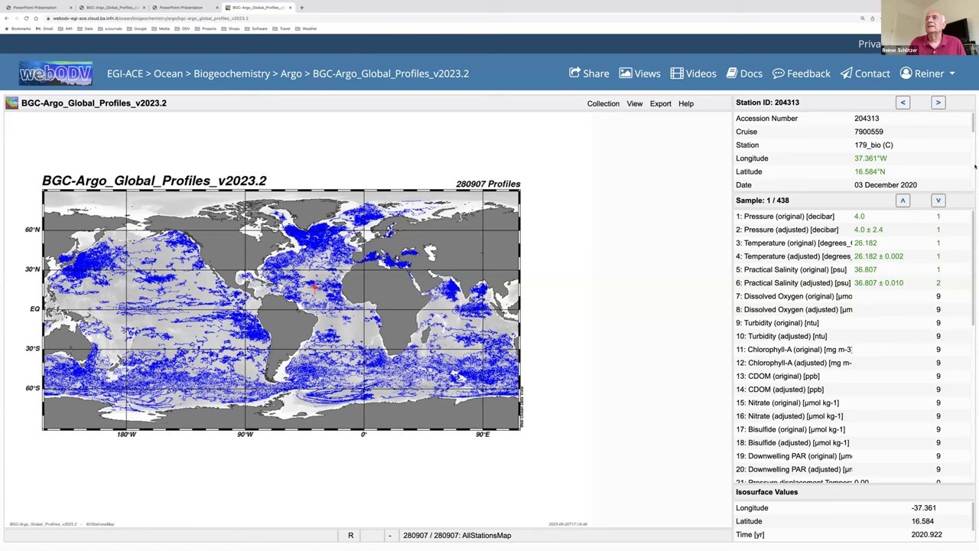
scroll(919, 159, down, 3)
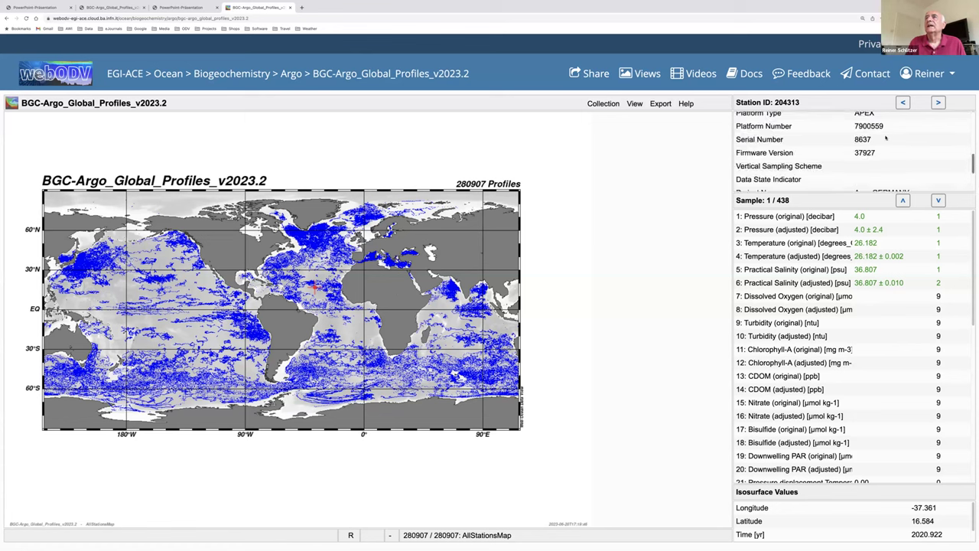
scroll(973, 156, up, 1)
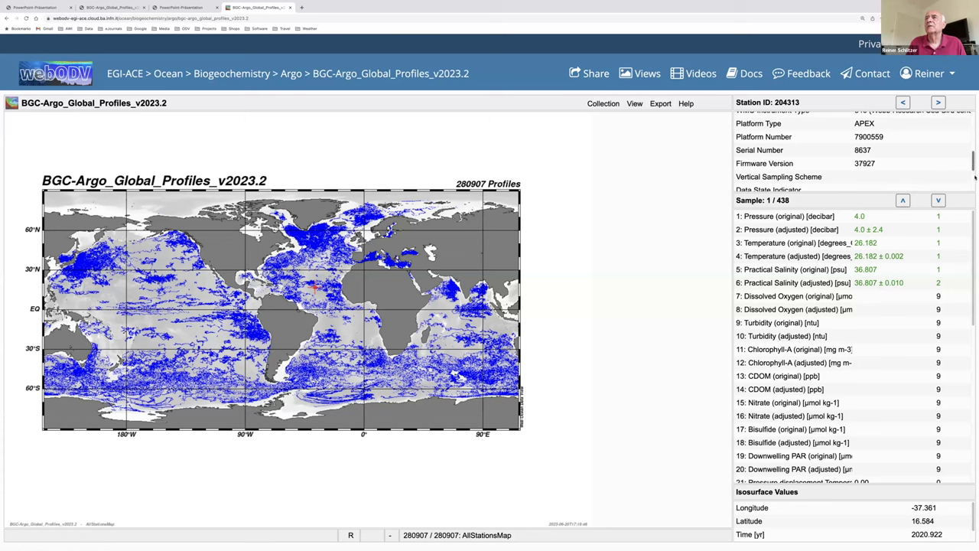
scroll(864, 153, up, 1)
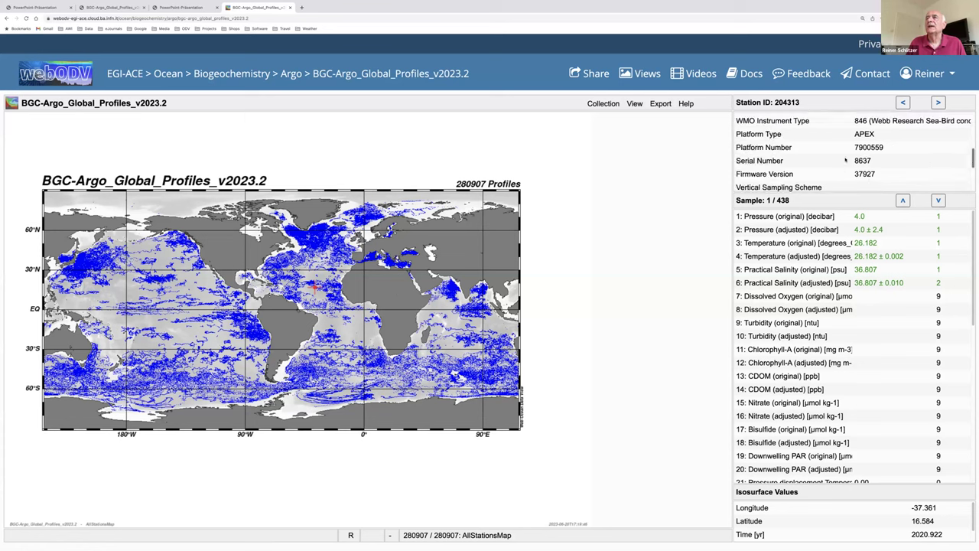
scroll(862, 184, down, 5)
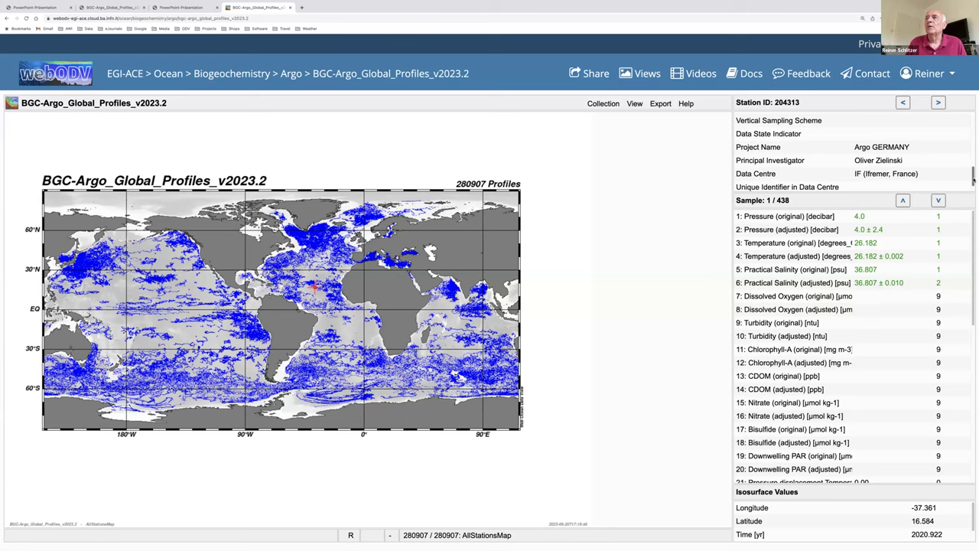
scroll(967, 178, down, 1)
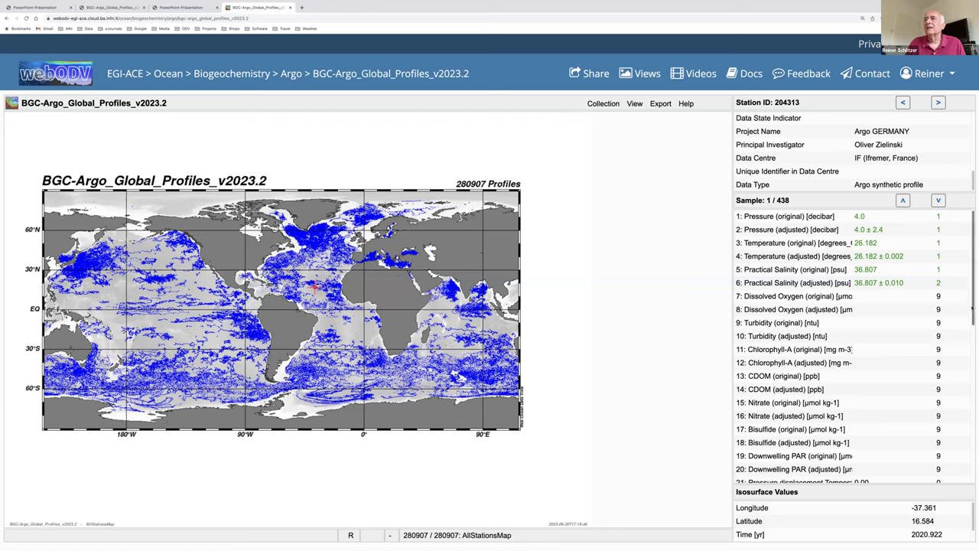
scroll(973, 388, down, 4)
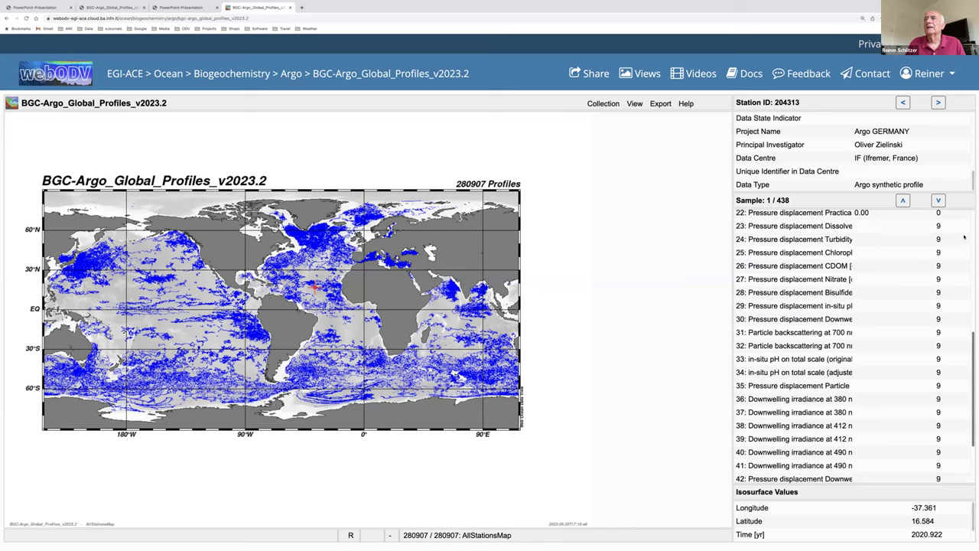
scroll(769, 210, down, 1)
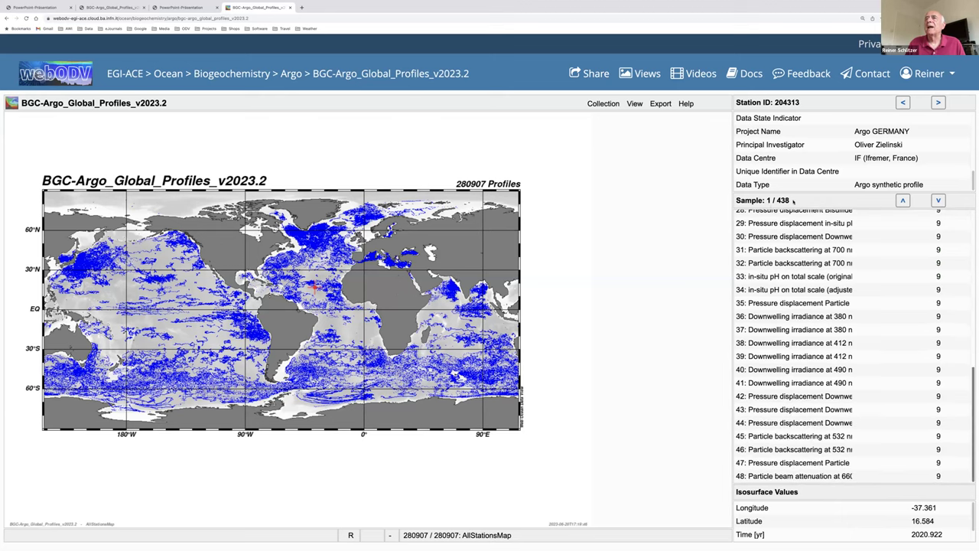
scroll(793, 200, up, 5)
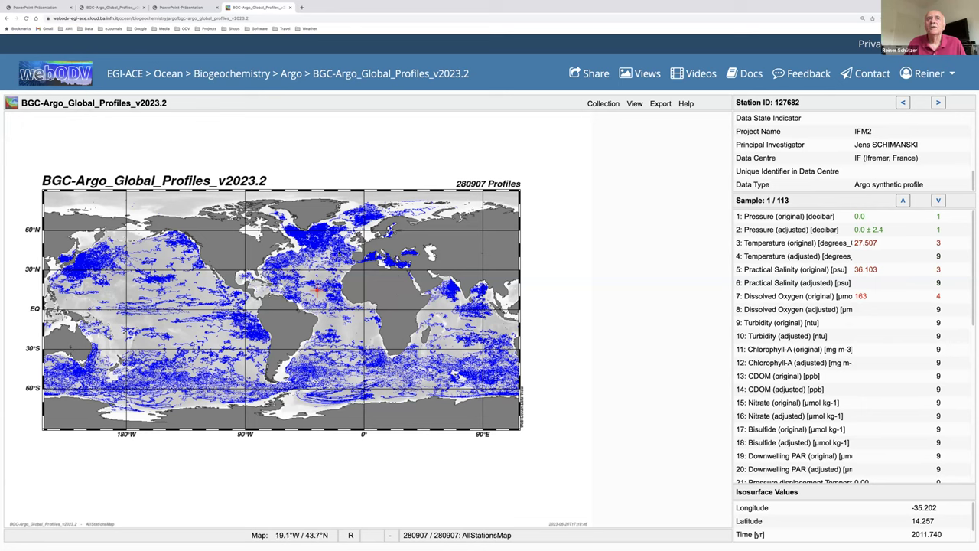
right_click(338, 251)
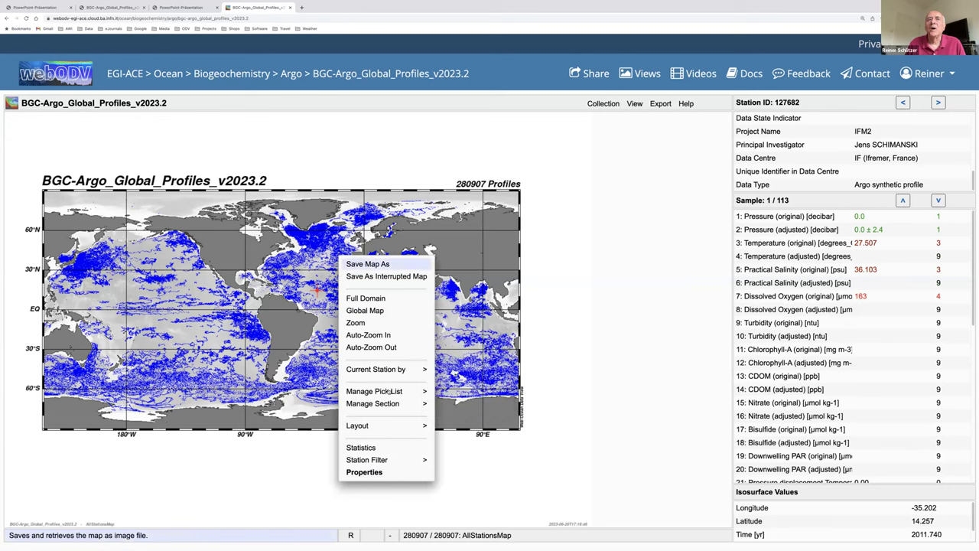
mouse_move(374, 391)
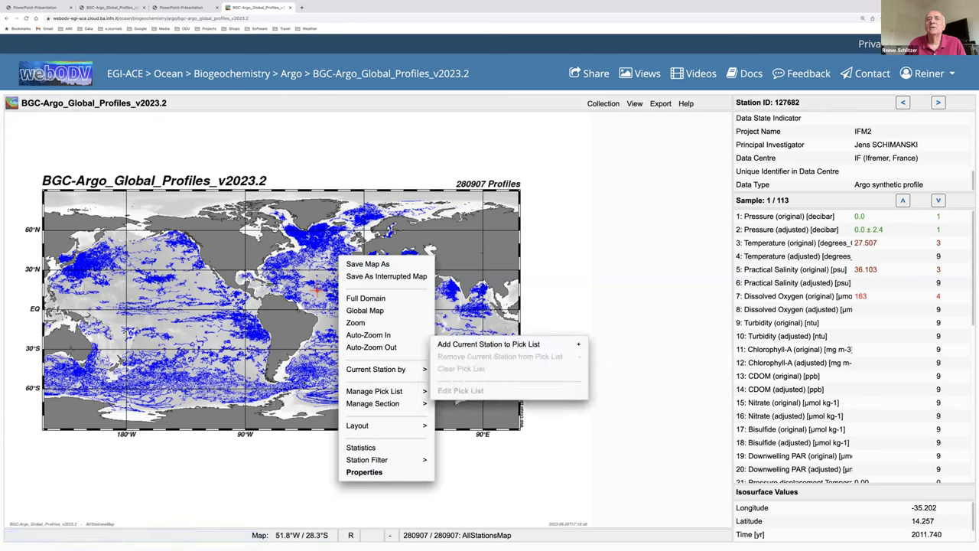
right_click(300, 144)
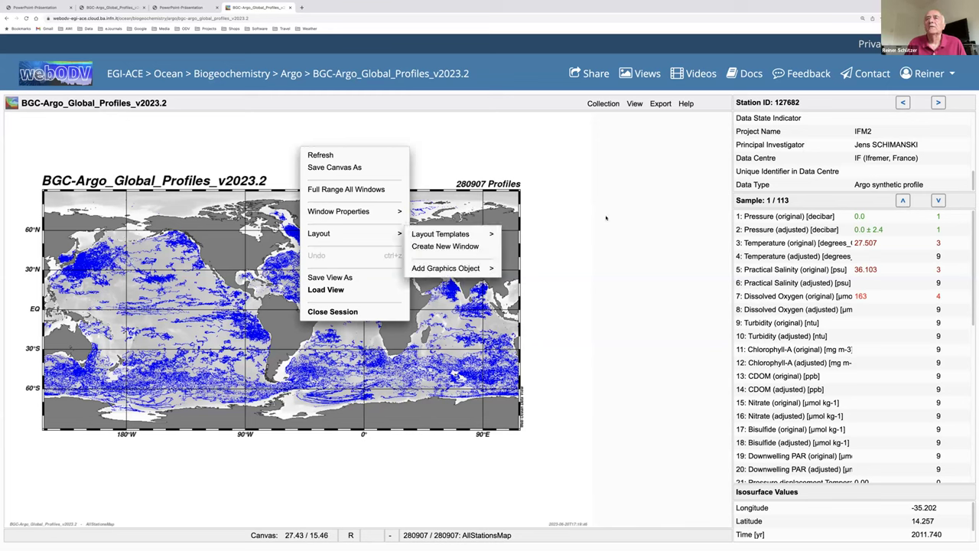
click(667, 220)
right_click(763, 248)
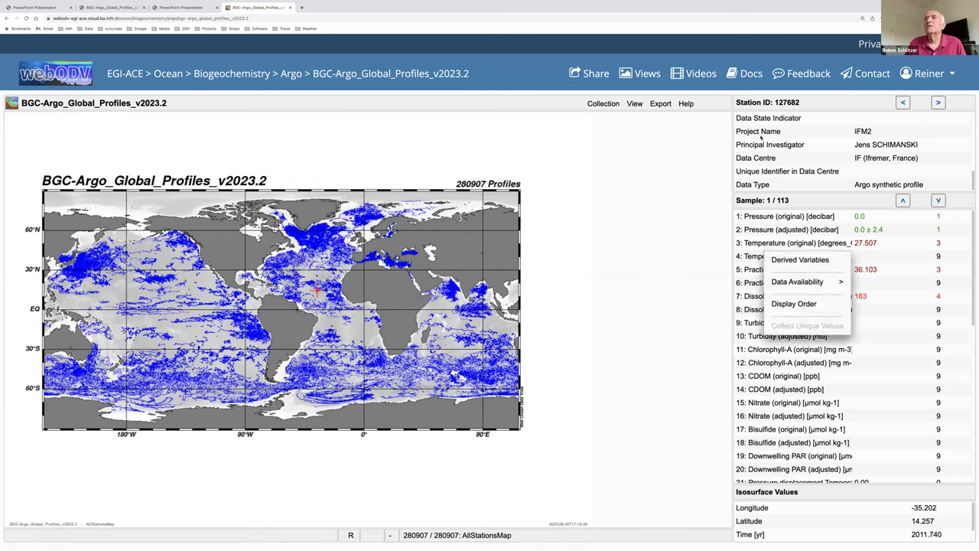
click(627, 330)
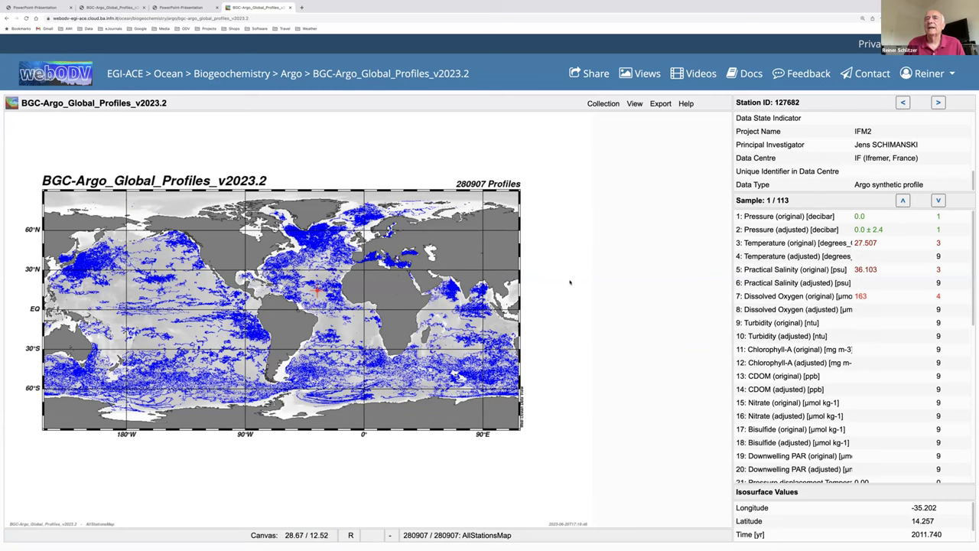
click(594, 107)
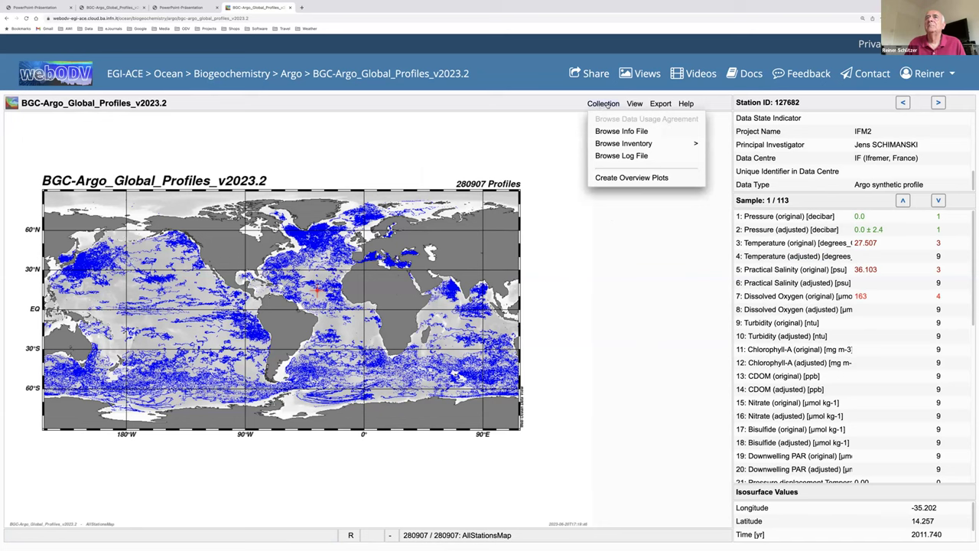
click(635, 104)
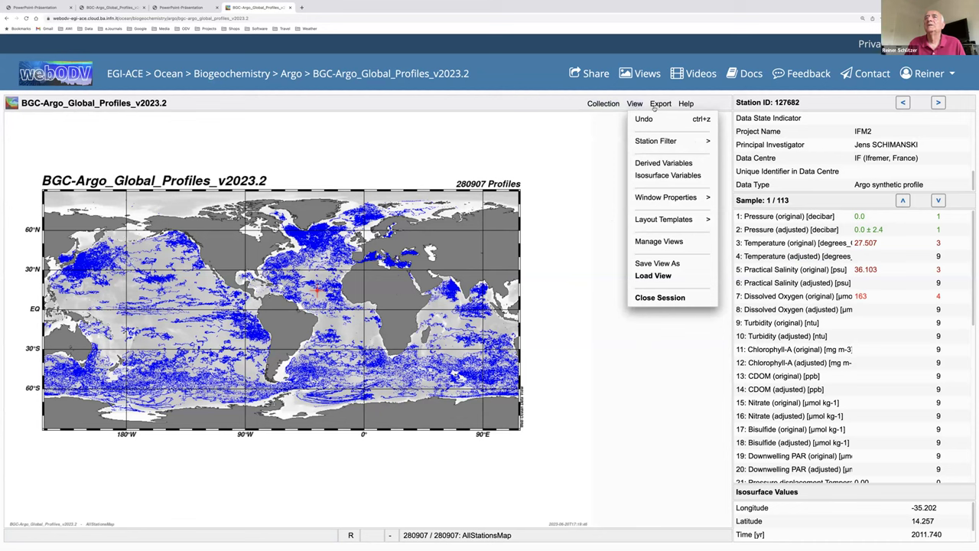
click(661, 104)
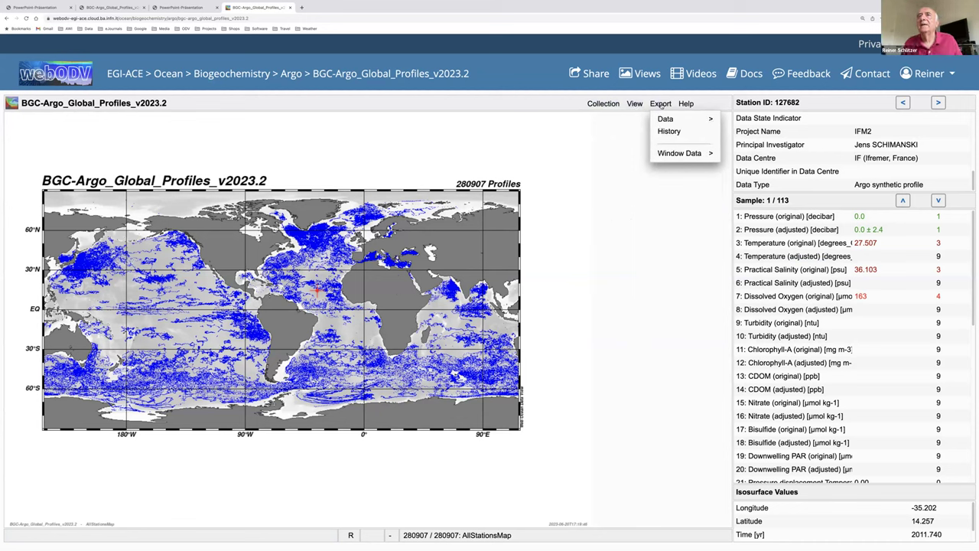
mouse_move(662, 116)
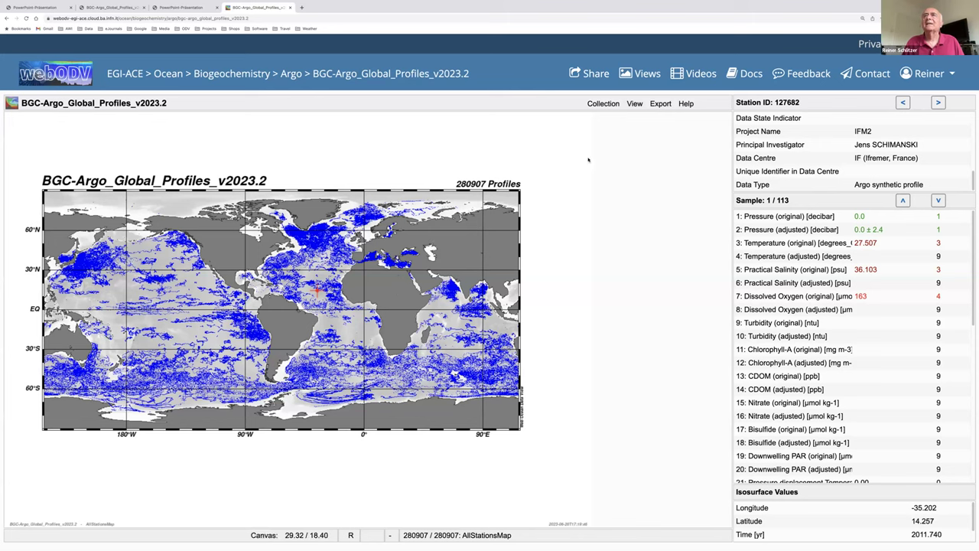
Add Day of Year (station date) and Time (station date/time) as derived variables
click(634, 104)
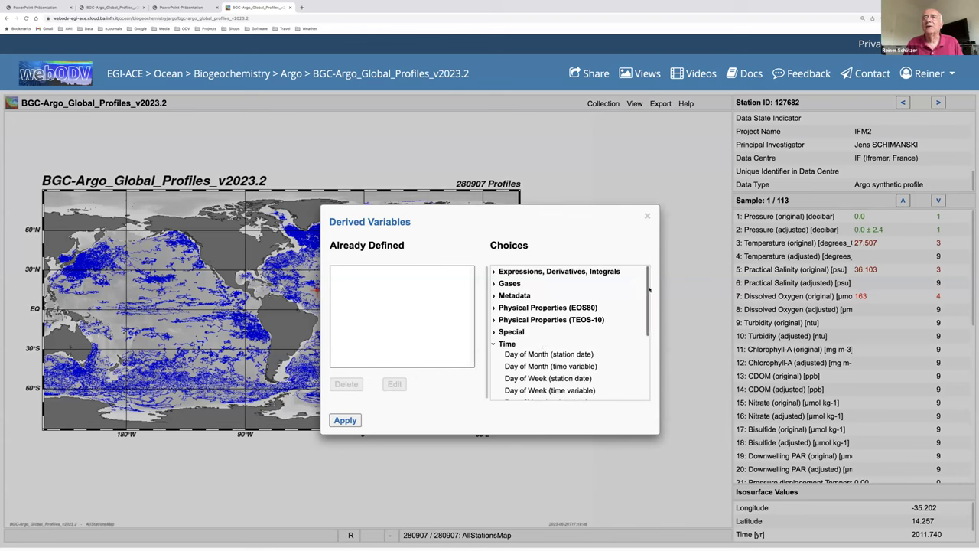
scroll(581, 314, down, 3)
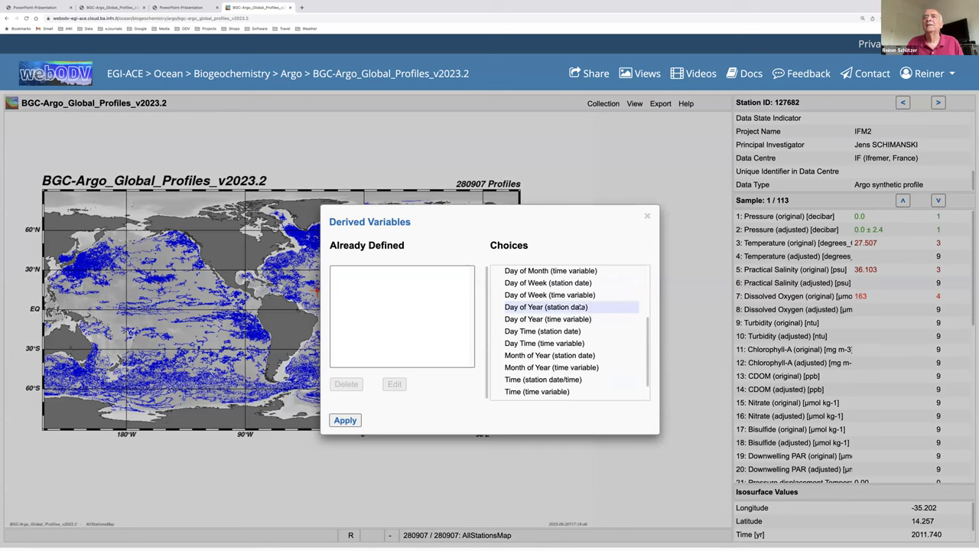
double_click(530, 308)
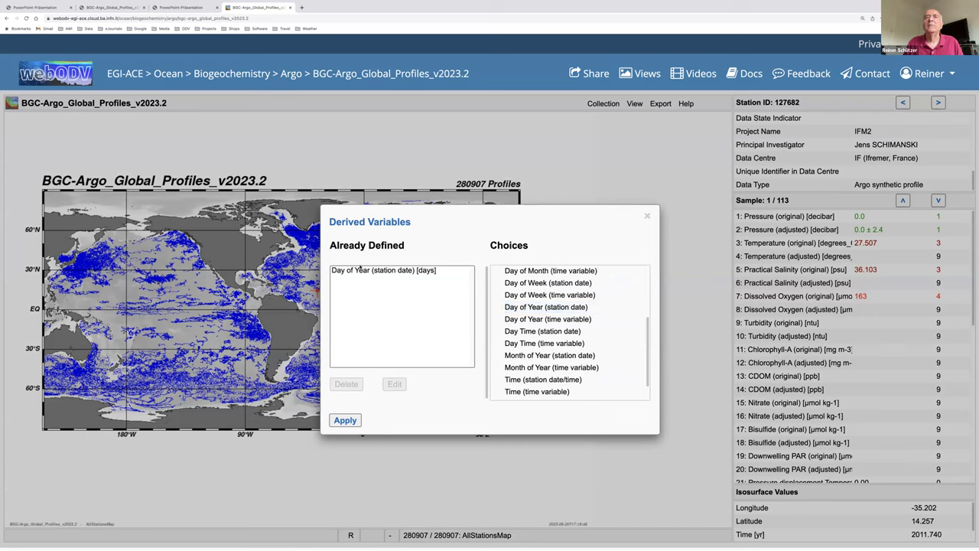
scroll(535, 370, down, 1)
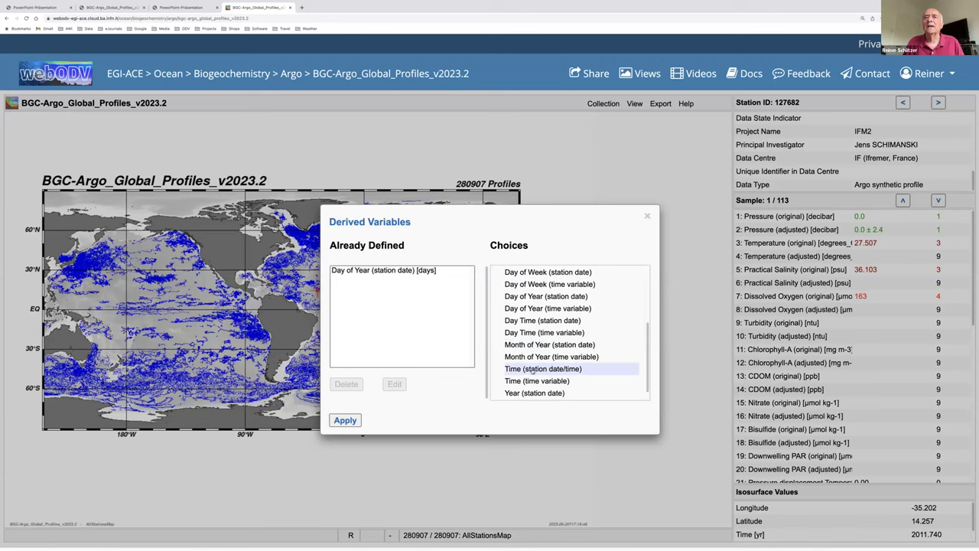
double_click(533, 370)
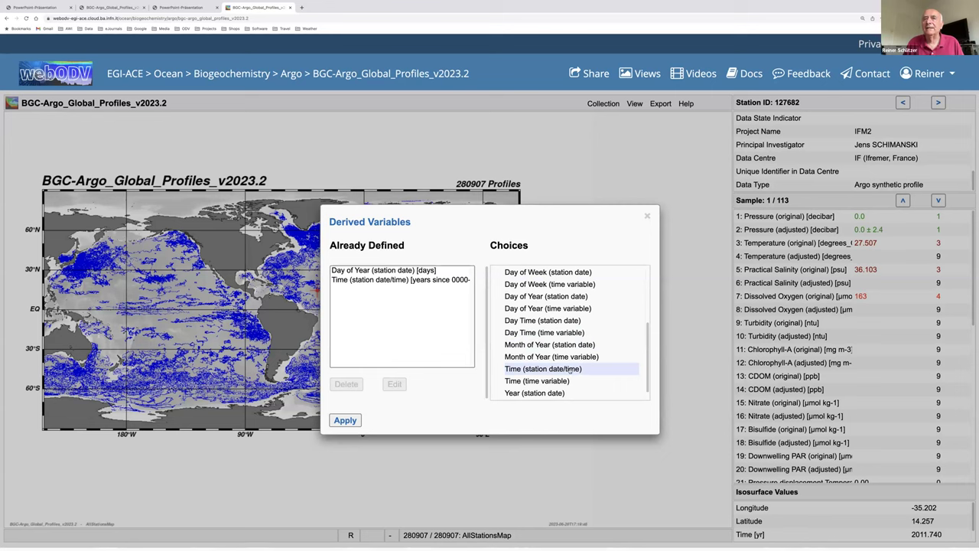
Add the gas variables Oxygen Saturation and AOU to the derived variables
scroll(644, 350, up, 1)
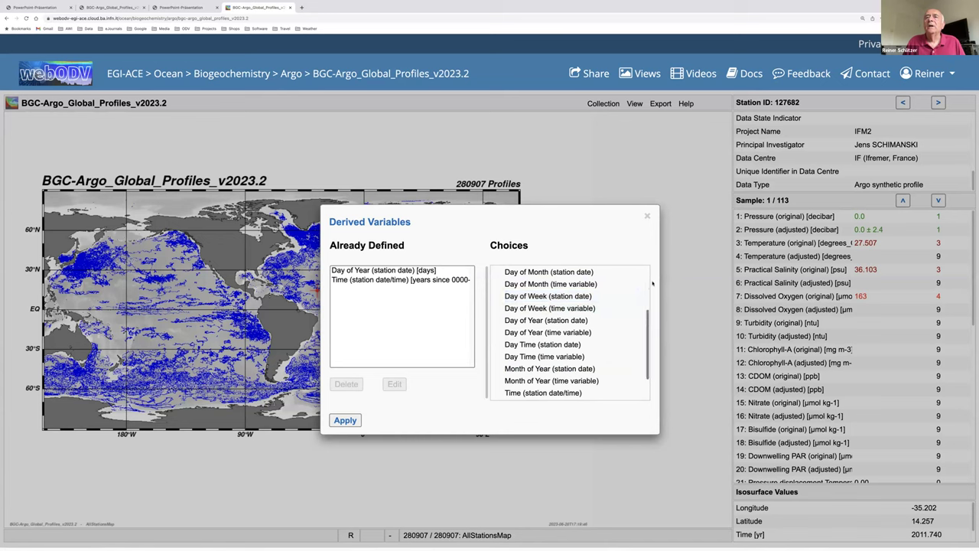
scroll(535, 291, up, 2)
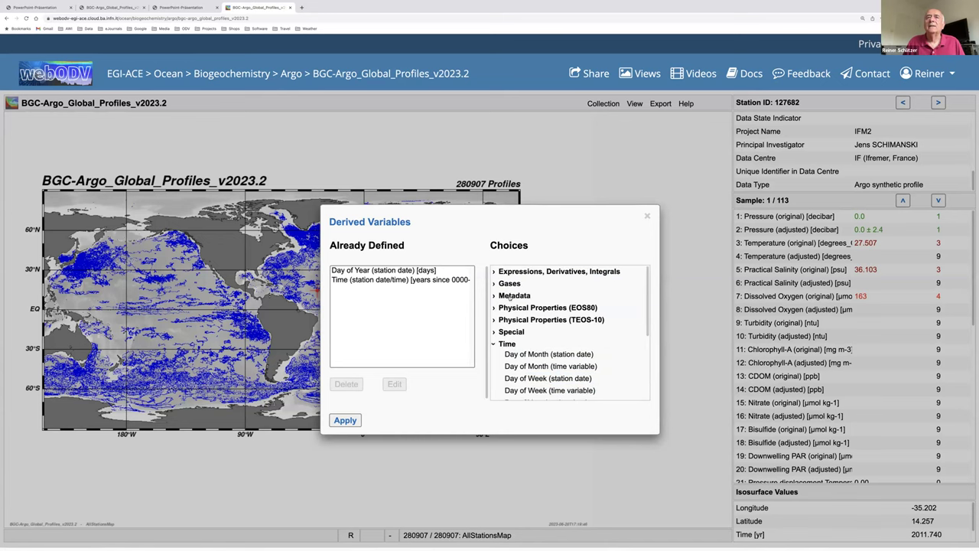
click(510, 284)
double_click(519, 307)
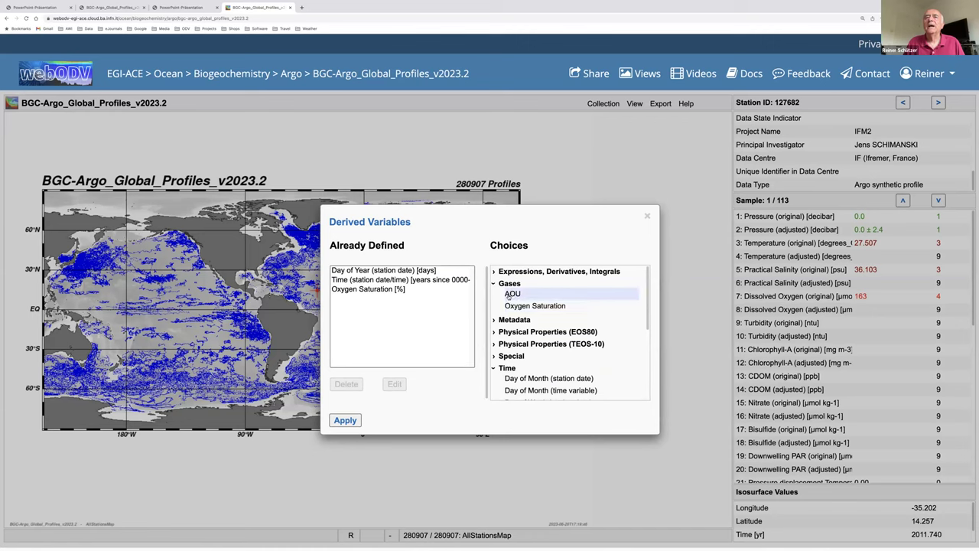
double_click(508, 296)
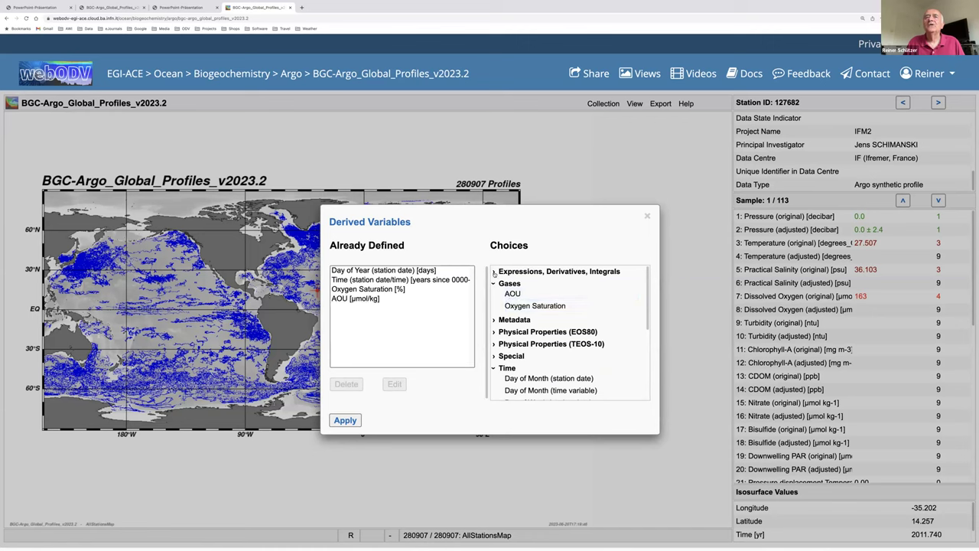
Create a derived expression variable labelled "POC estimated" with units mmol/kg
click(494, 272)
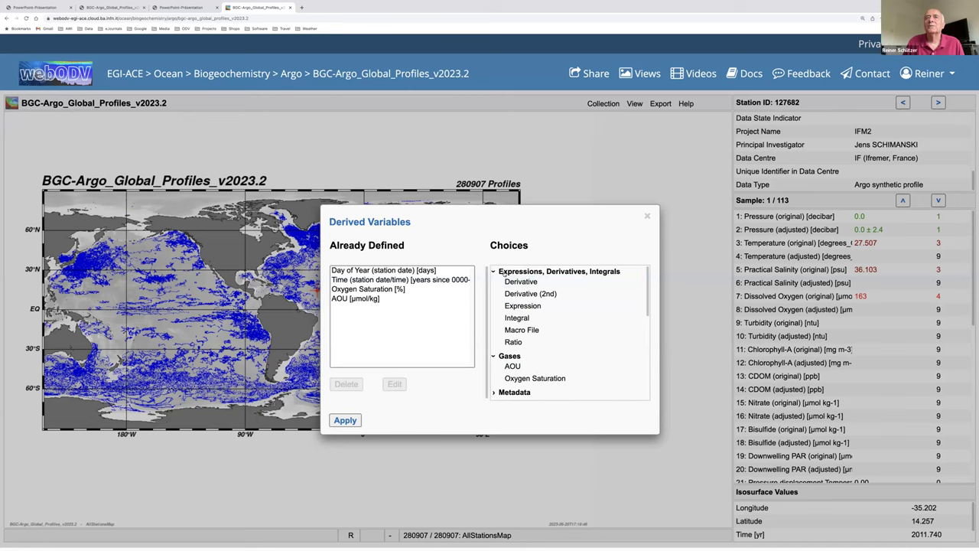
double_click(518, 306)
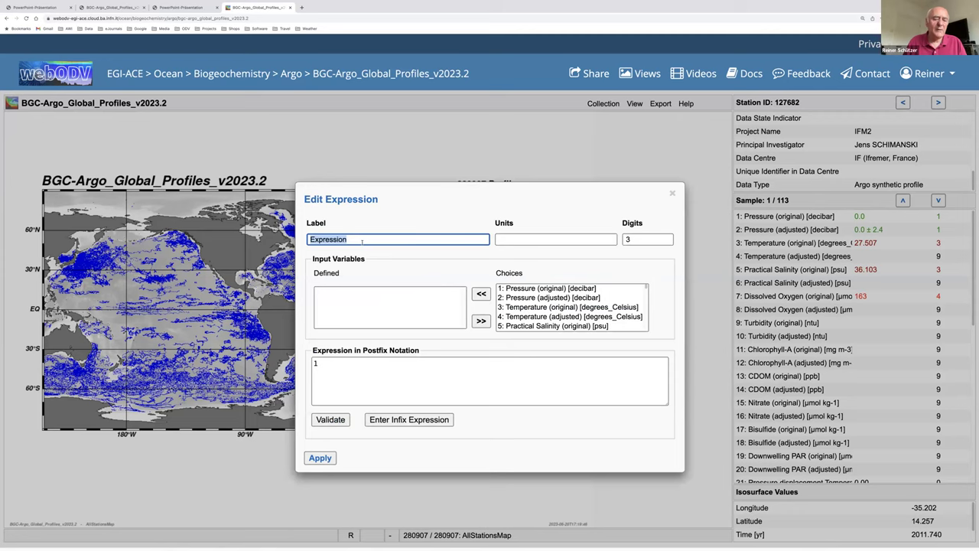
text(P)
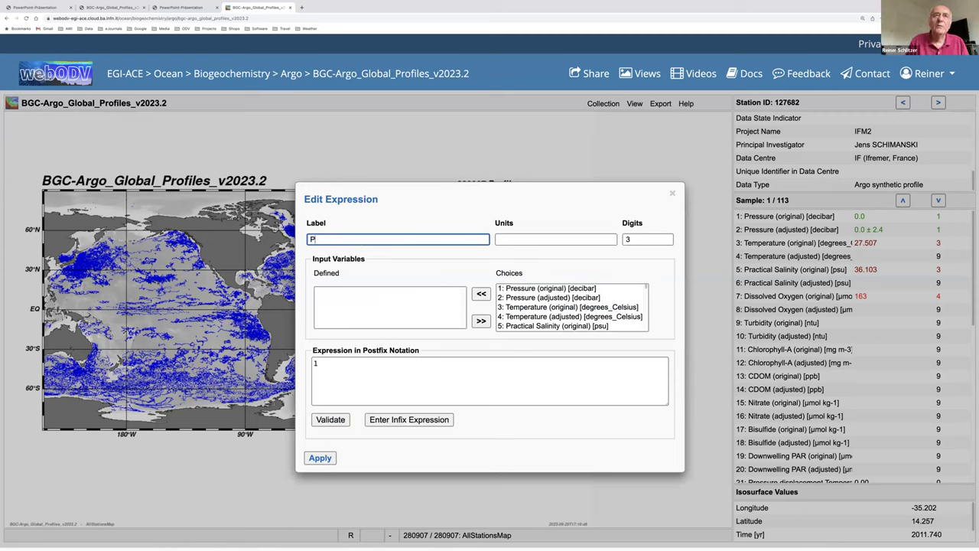
text(OC )
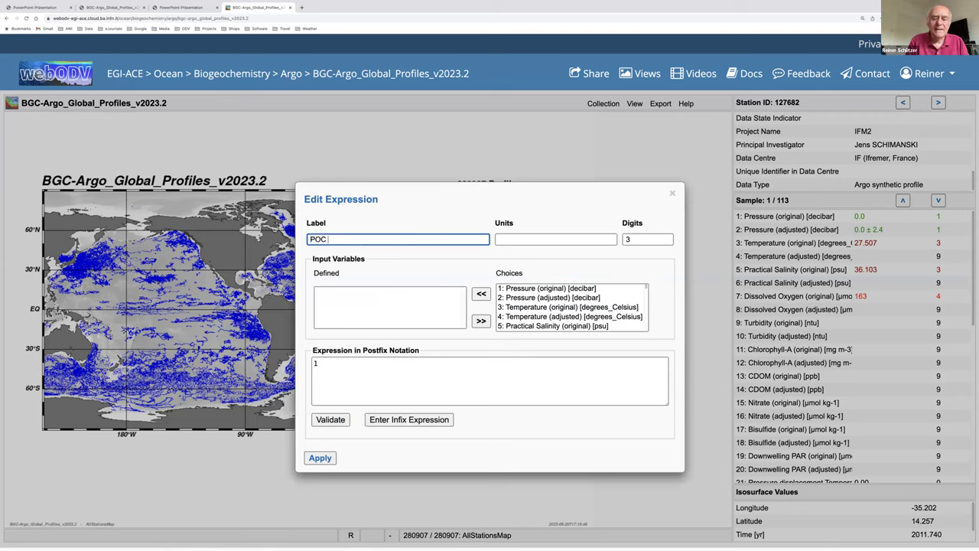
text(estimated)
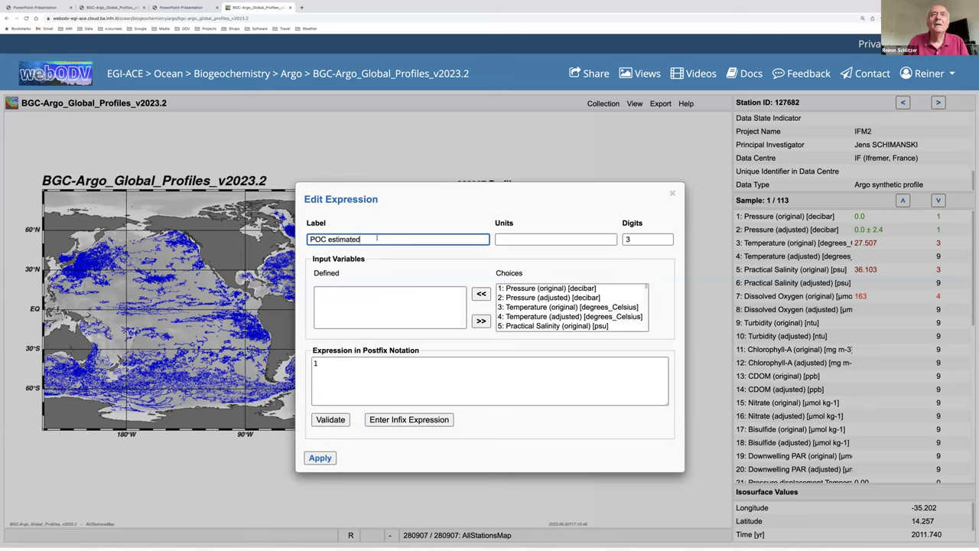
click(509, 237)
text(mmol)
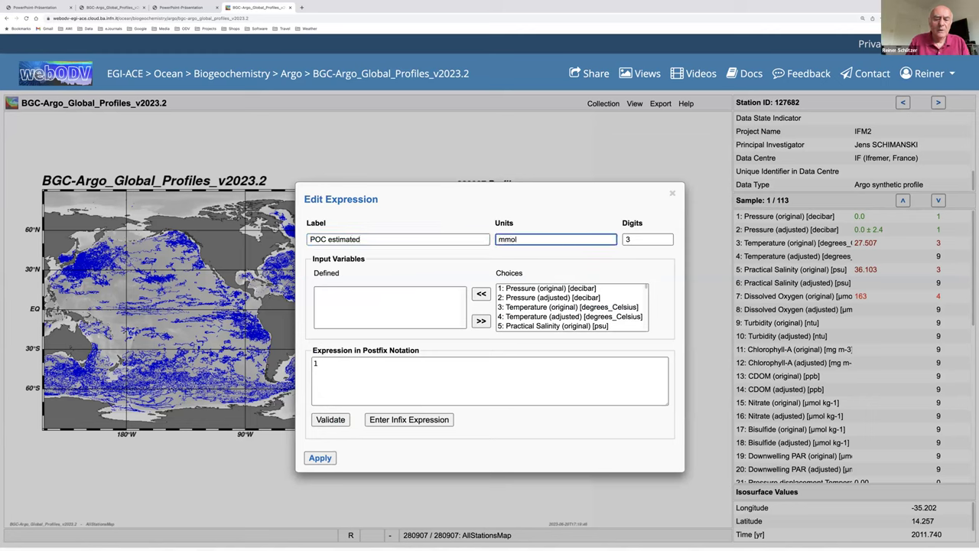
text(/kg)
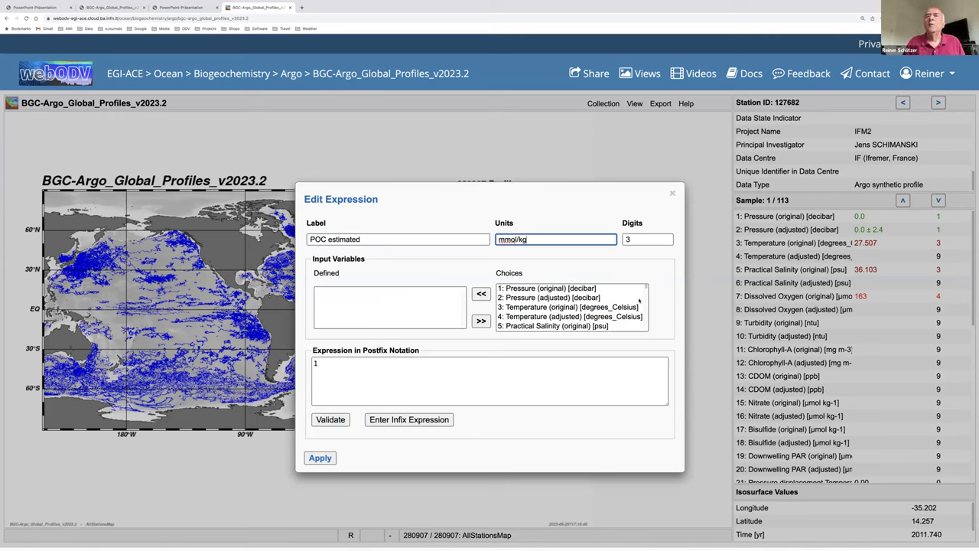
Add Particle backscattering at 700 nm (adjusted) as the expression's input variable and open the infix expression entry
drag(645, 287, 644, 312)
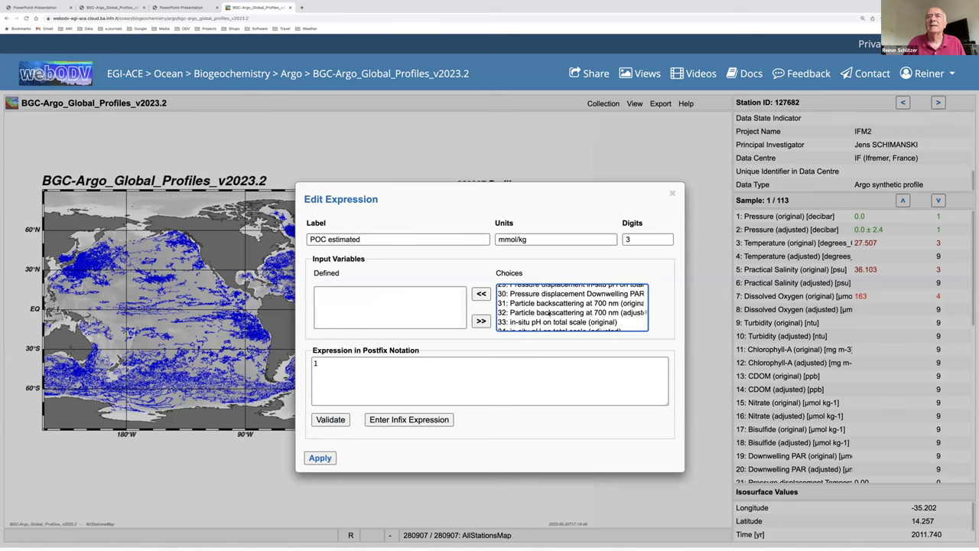
click(549, 315)
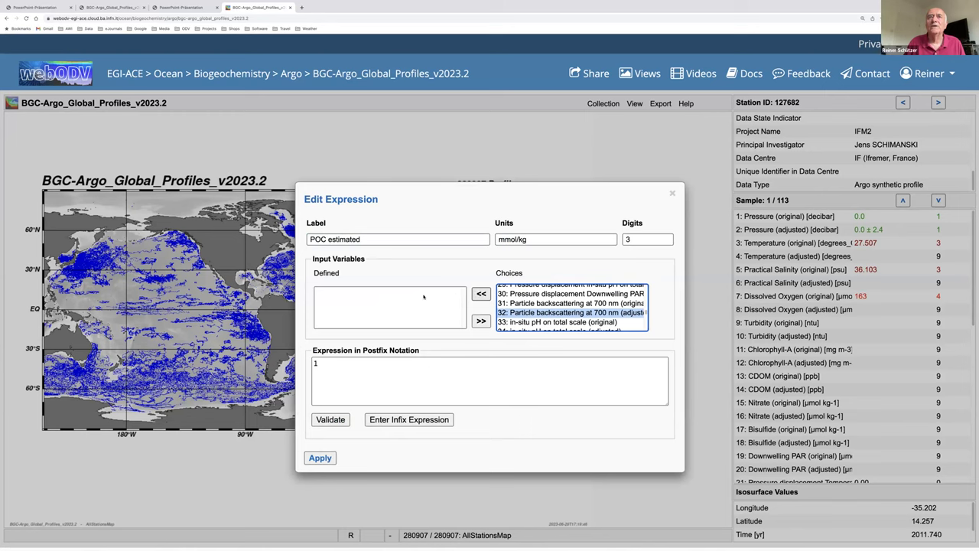
click(481, 293)
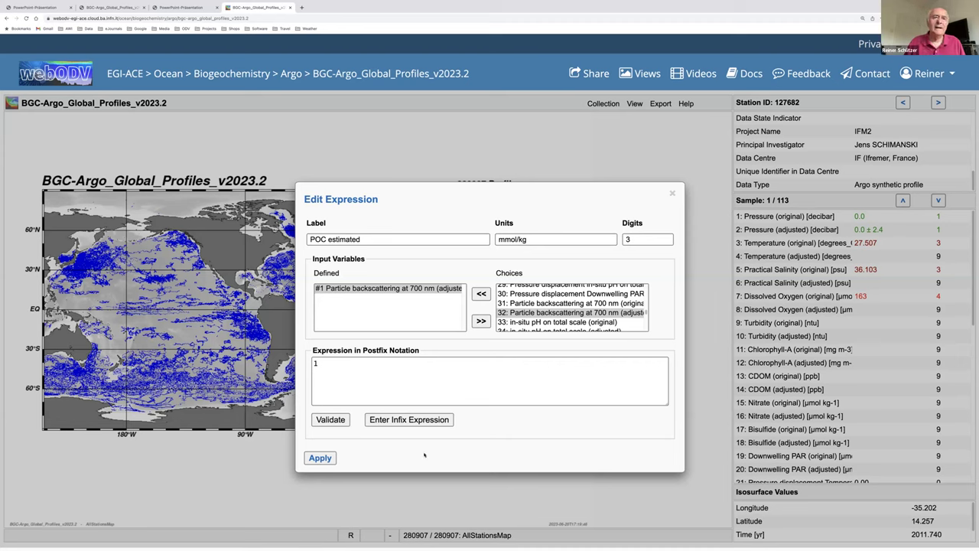
click(412, 420)
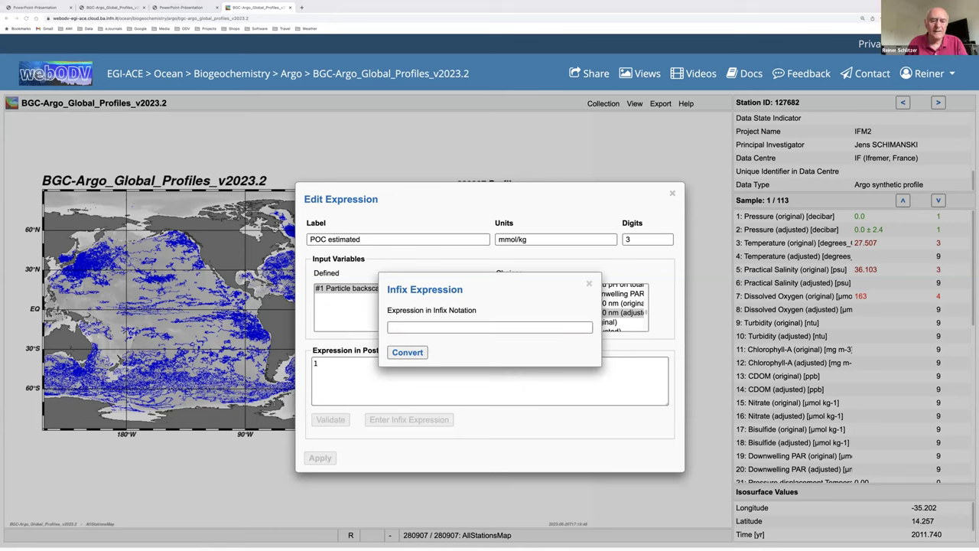
click(438, 328)
key(ctrl+v)
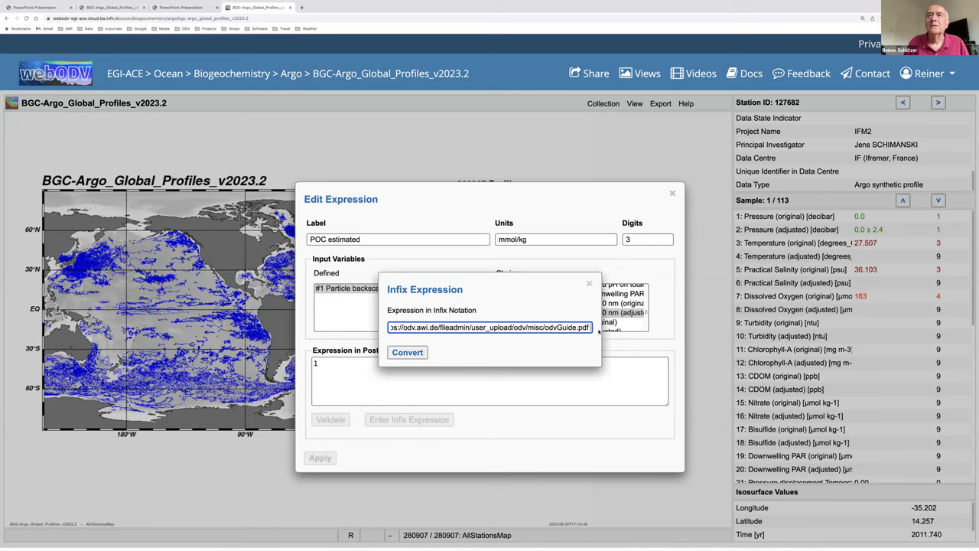
drag(591, 328, 367, 330)
key(BackSpace)
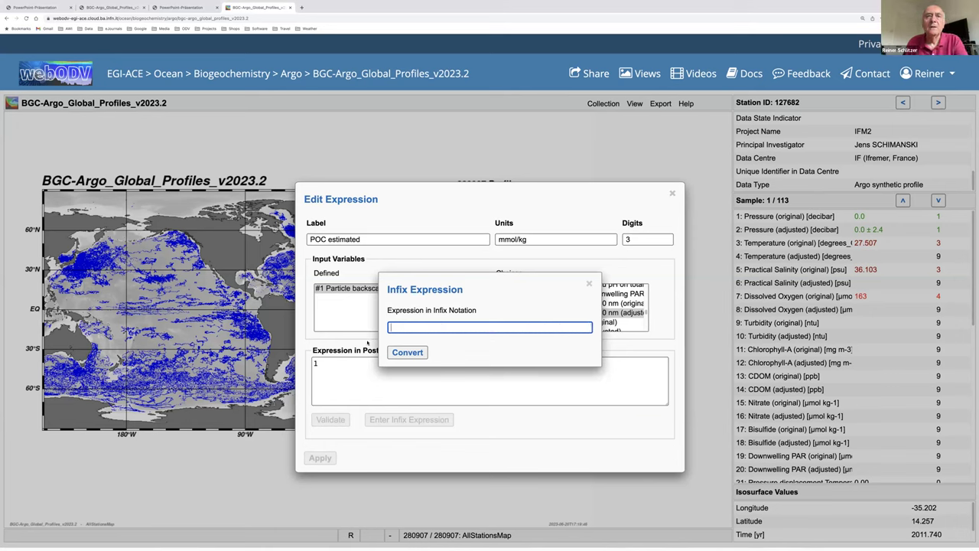
key(alt+Tab)
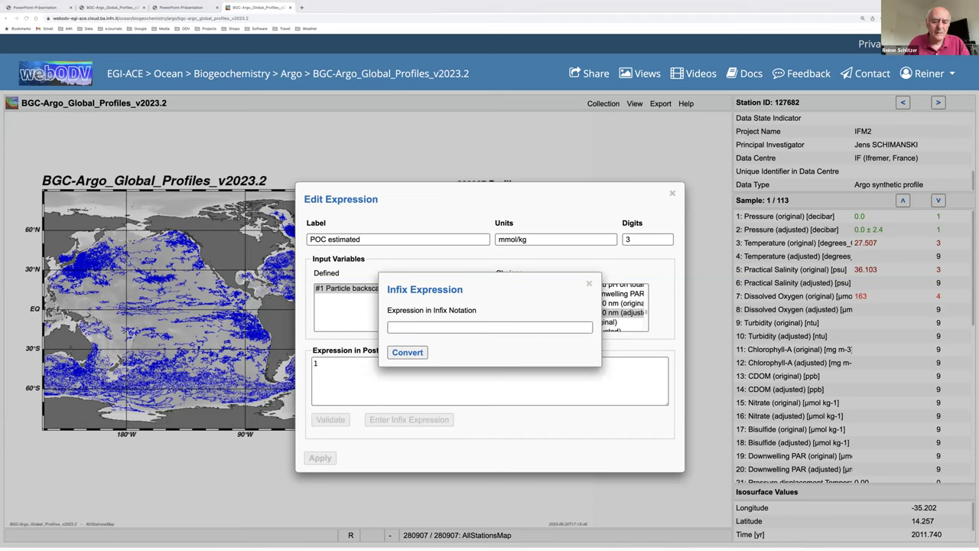
Define POC estimated by the infix expression (3.12e4 * #1 + 3.04) / 12, convert it, and apply all derived variables to the collection
click(419, 326)
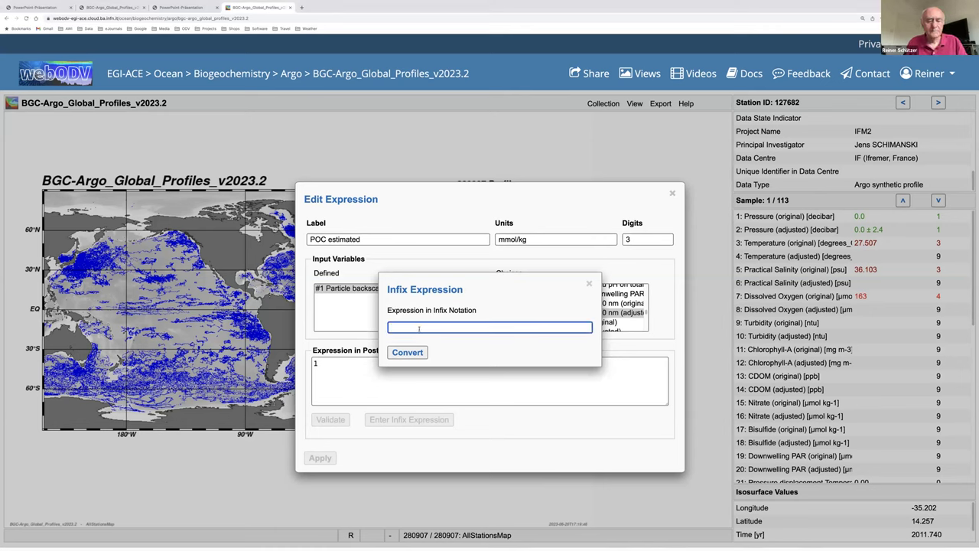
text((3.12e4 * #1 + 3.04) / 12)
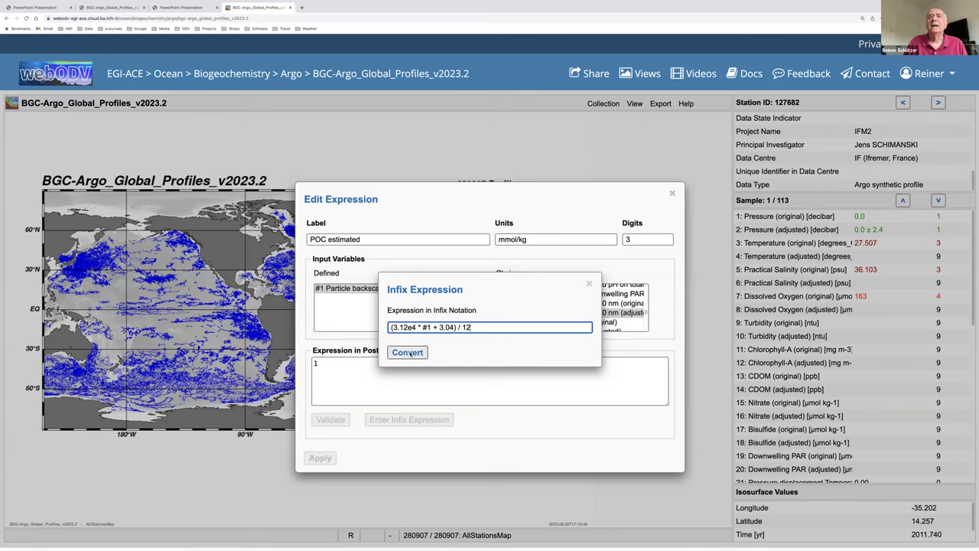
click(408, 353)
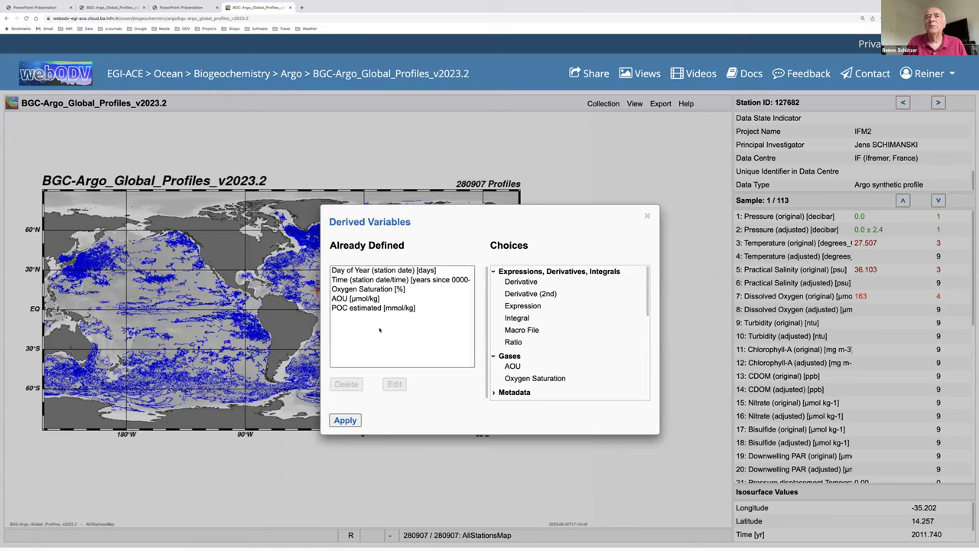
click(345, 420)
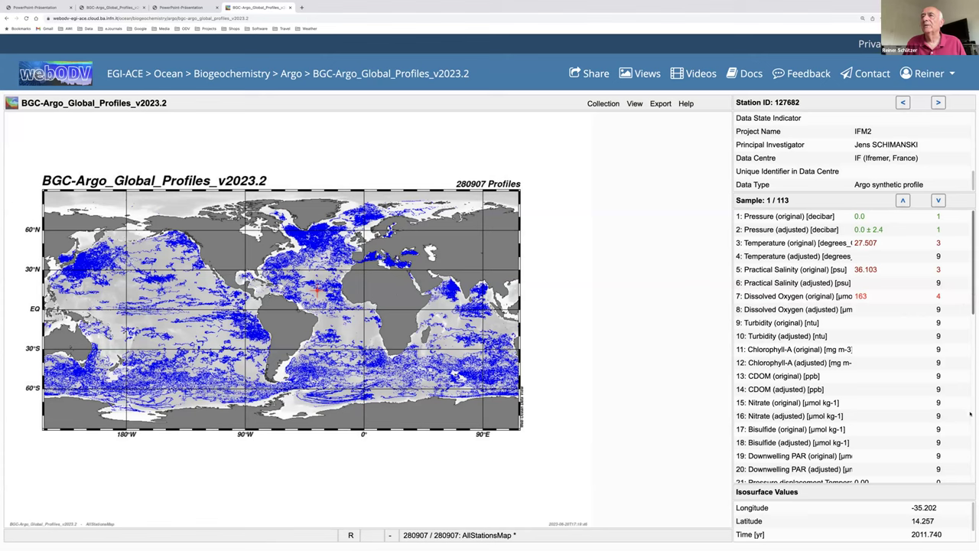
scroll(768, 432, down, 5)
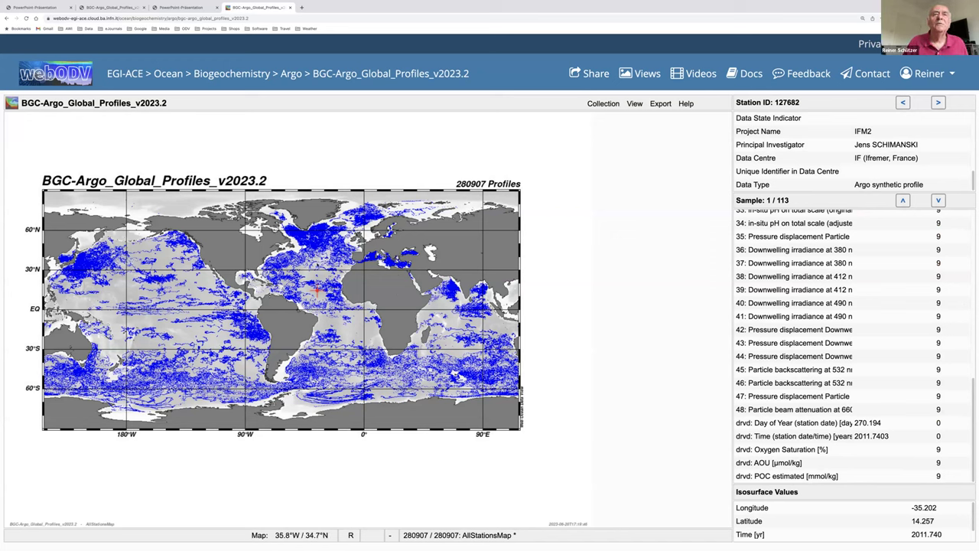
Zoom the station map to the North Atlantic, from about 63°W to 8°W and about 5°N to 71°N
right_click(318, 266)
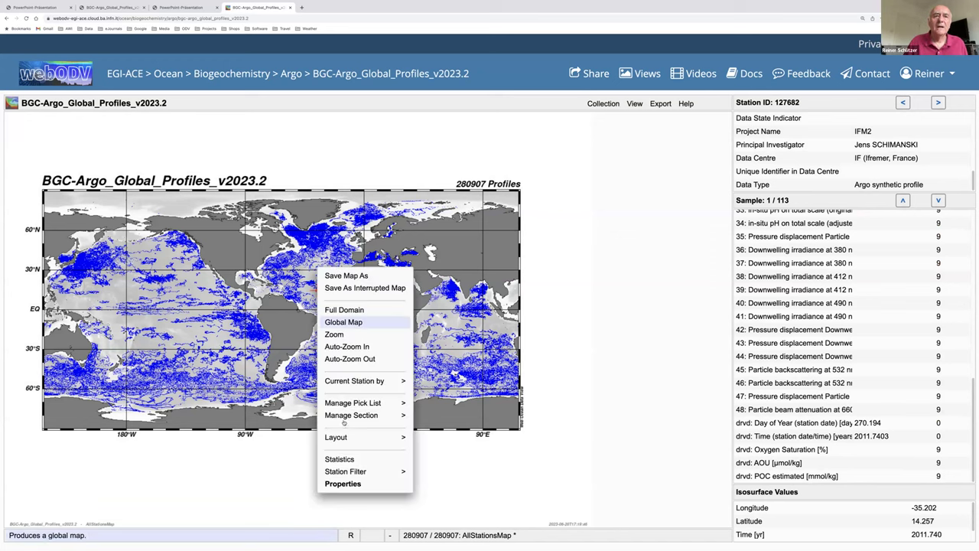
mouse_move(337, 435)
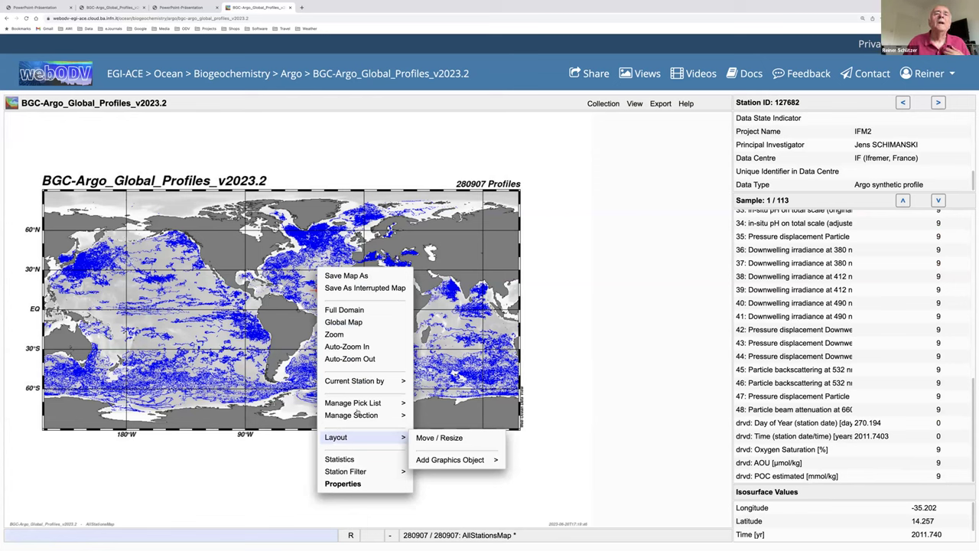
click(335, 335)
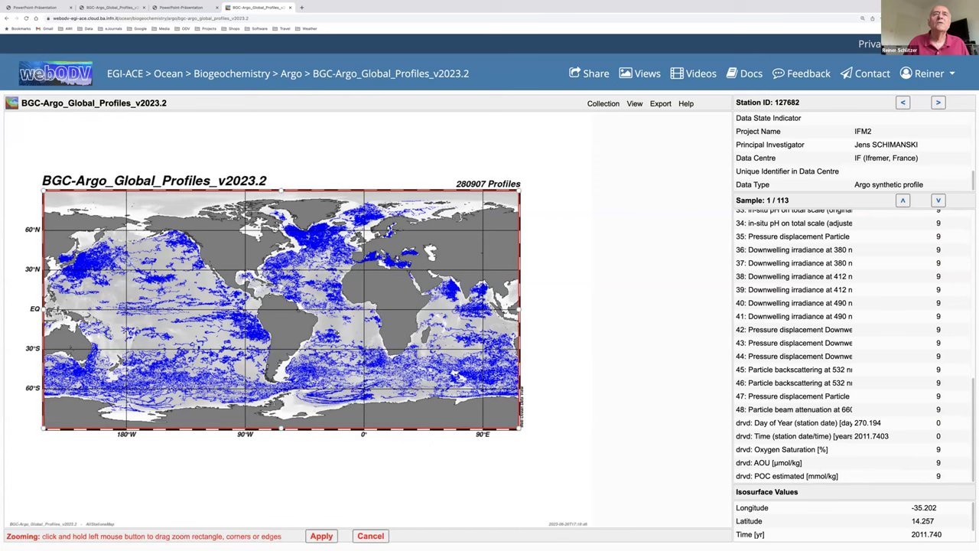
drag(53, 420, 281, 303)
drag(520, 191, 353, 214)
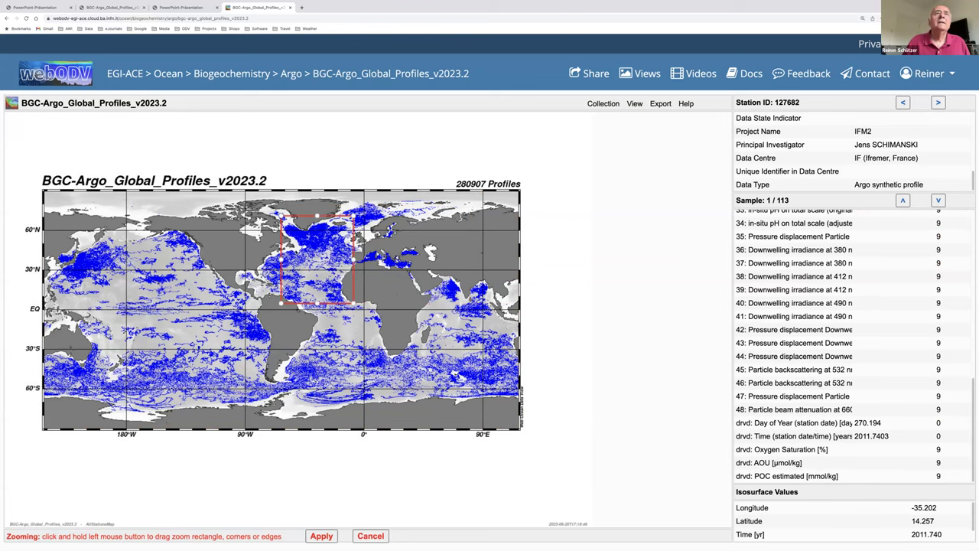
click(321, 536)
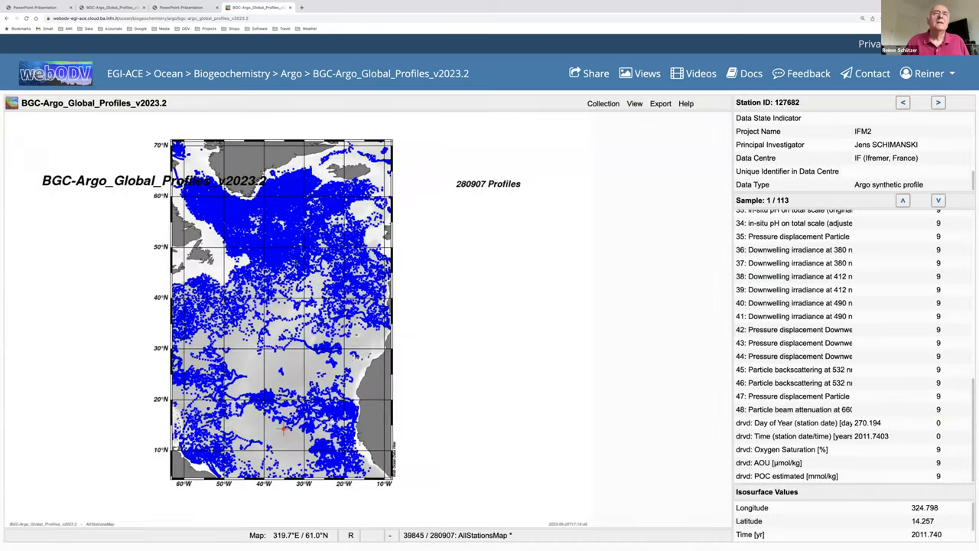
Filter the stations to a polygon drawn around the Labrador and Irminger Seas, spanning about 62°W to 23°W and 40°N to 68°N
right_click(292, 234)
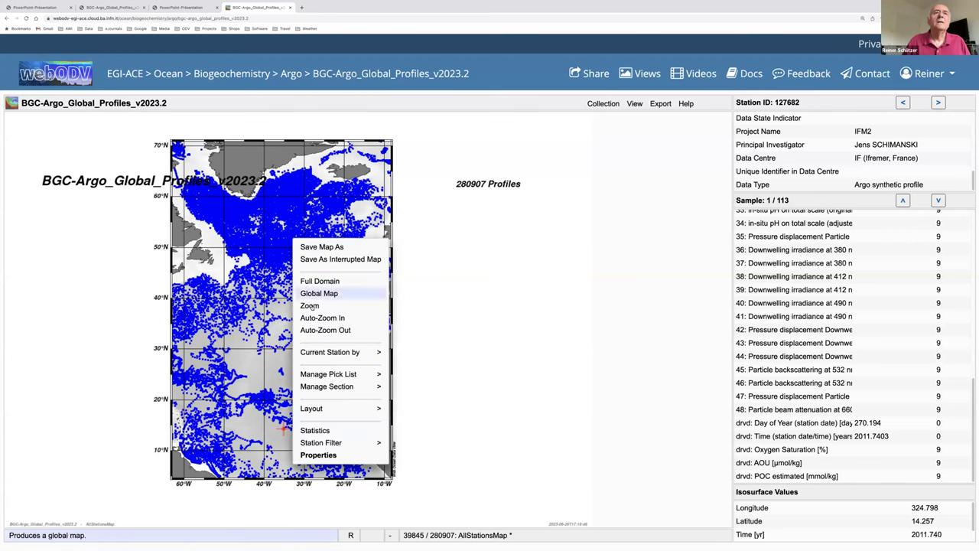
mouse_move(334, 443)
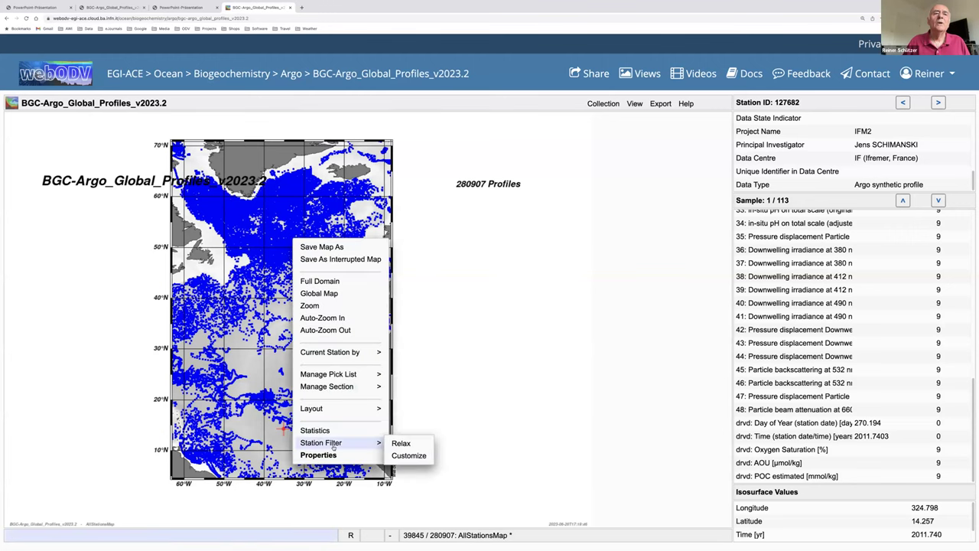
click(410, 456)
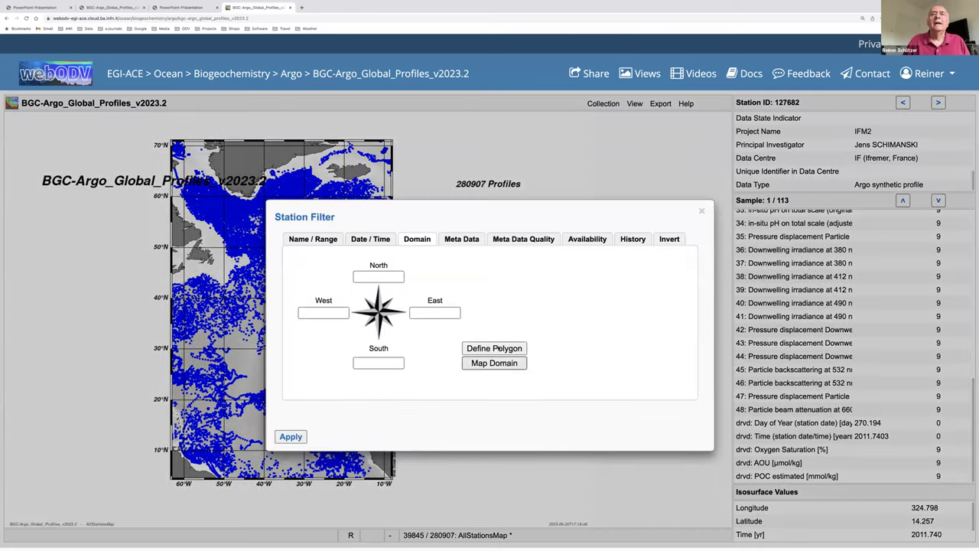
click(491, 348)
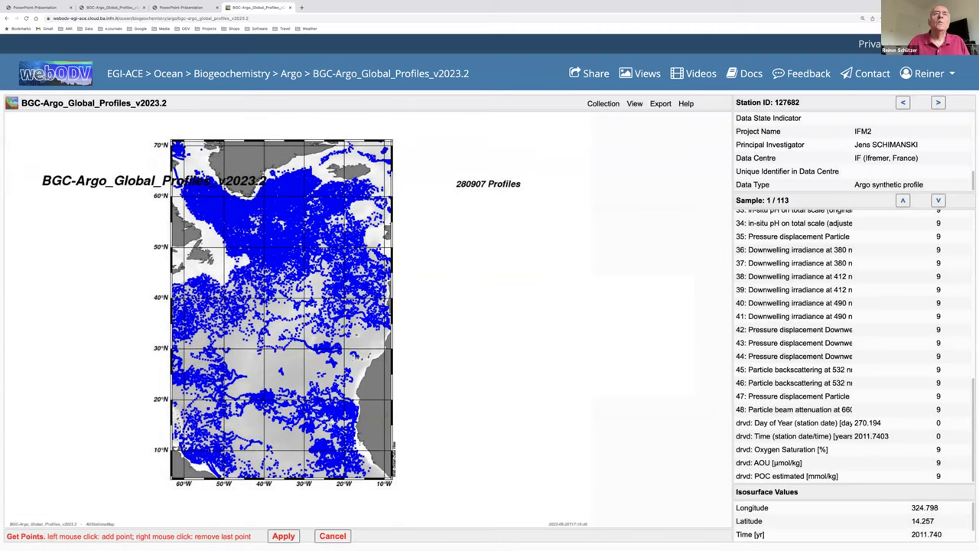
click(176, 200)
click(265, 297)
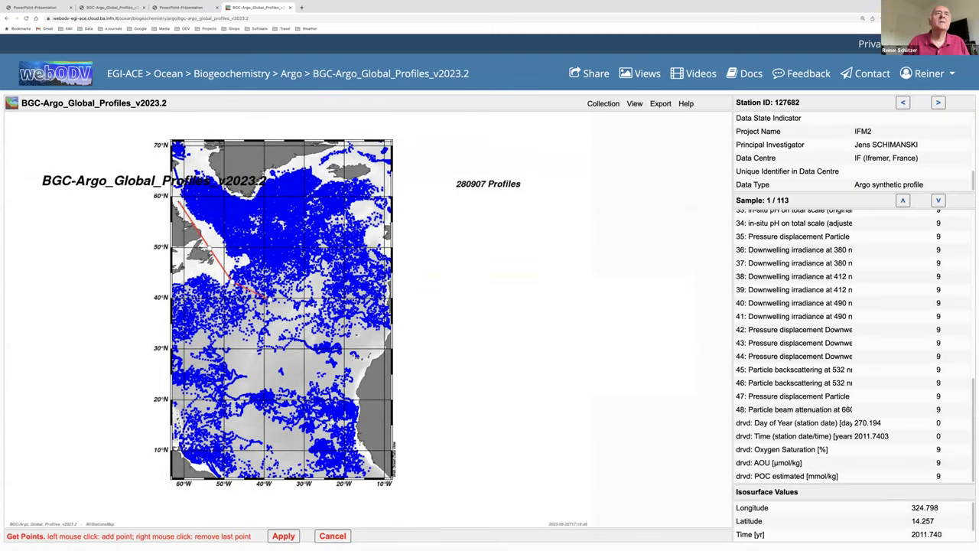
click(179, 178)
click(205, 164)
click(214, 170)
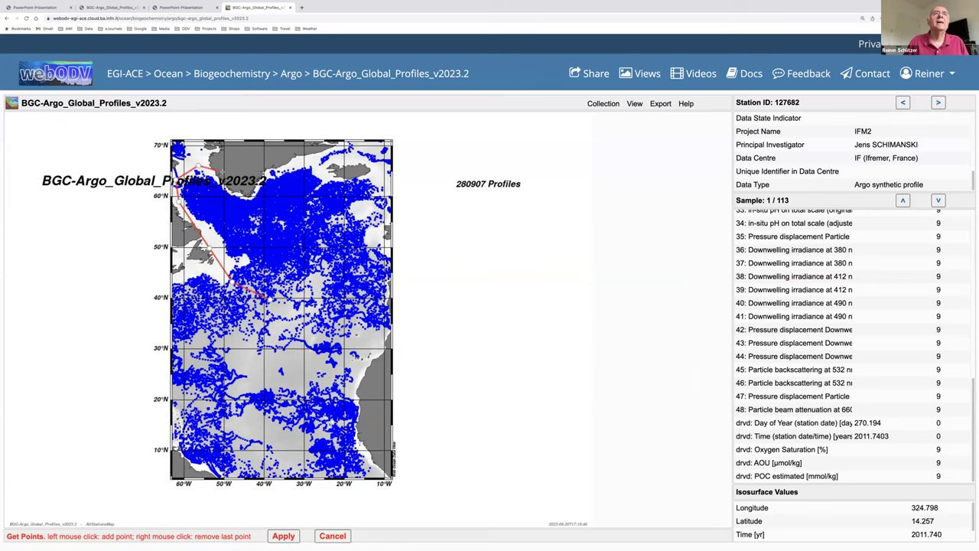
click(275, 159)
click(319, 156)
click(331, 174)
click(295, 210)
click(282, 223)
click(268, 244)
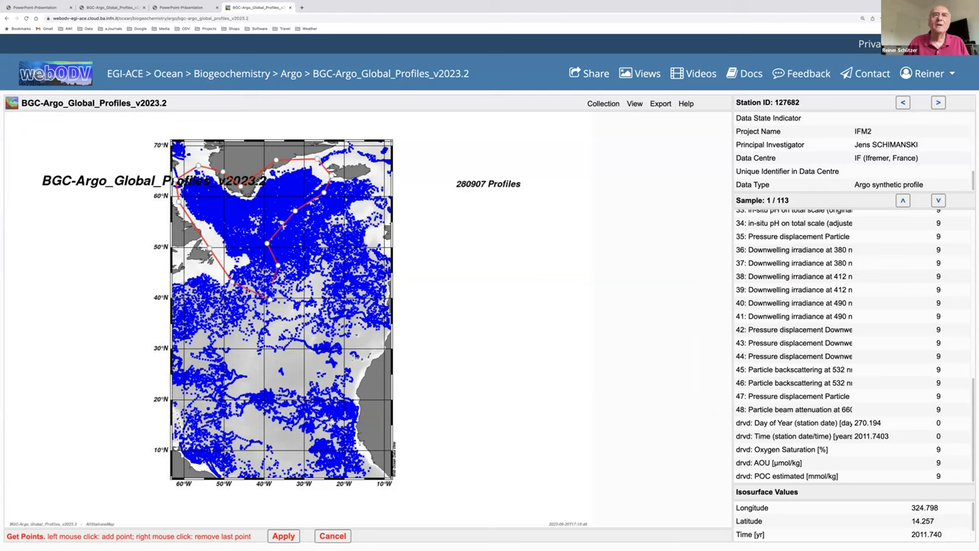
click(283, 536)
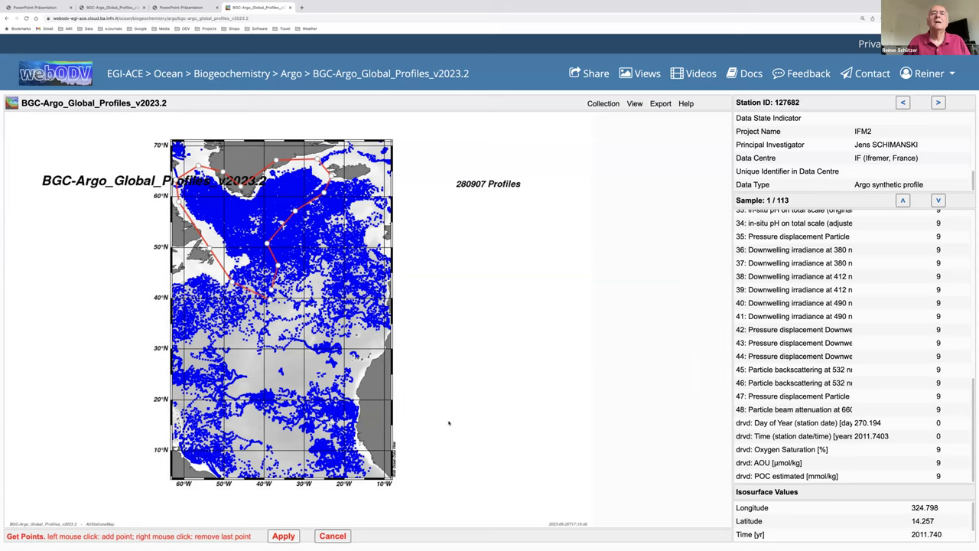
click(291, 436)
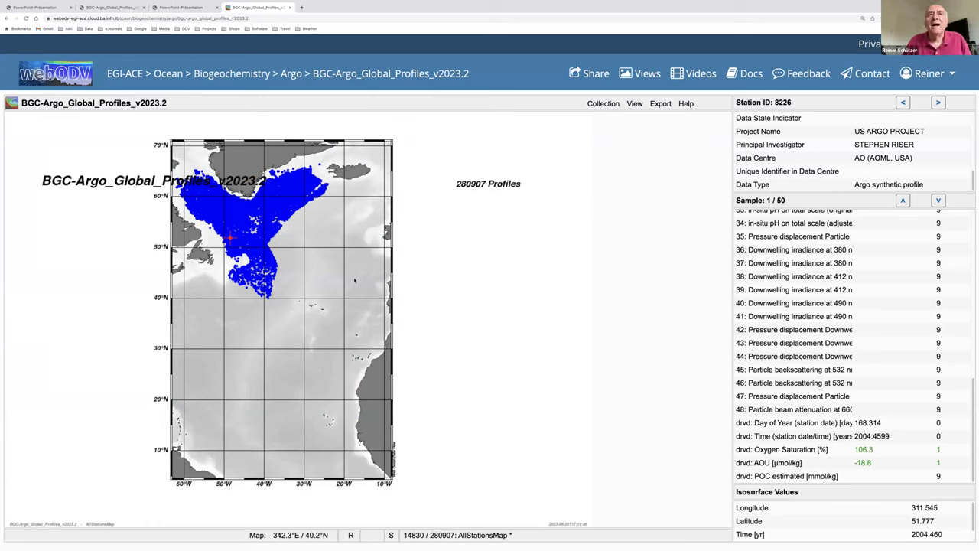
Switch the canvas to the 1 STATION Window layout template
right_click(459, 295)
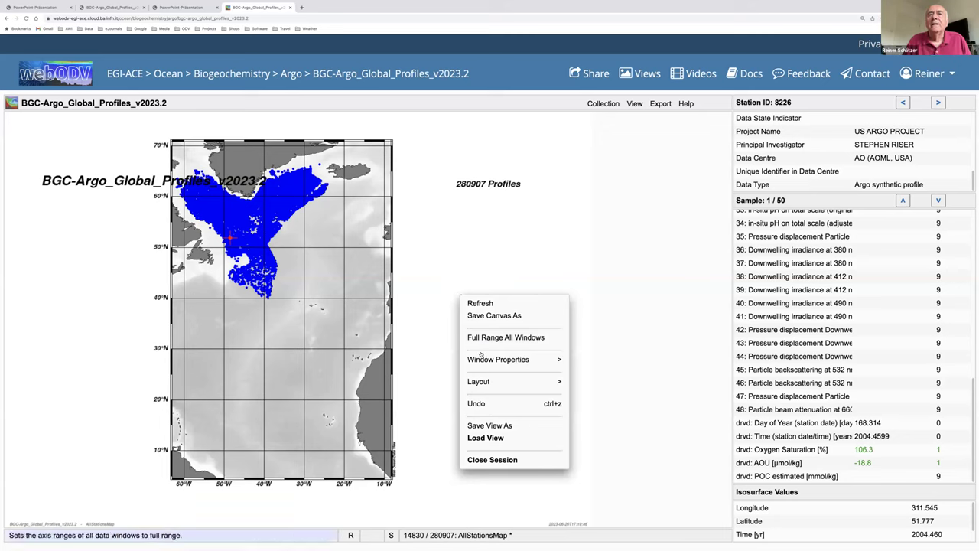
mouse_move(484, 380)
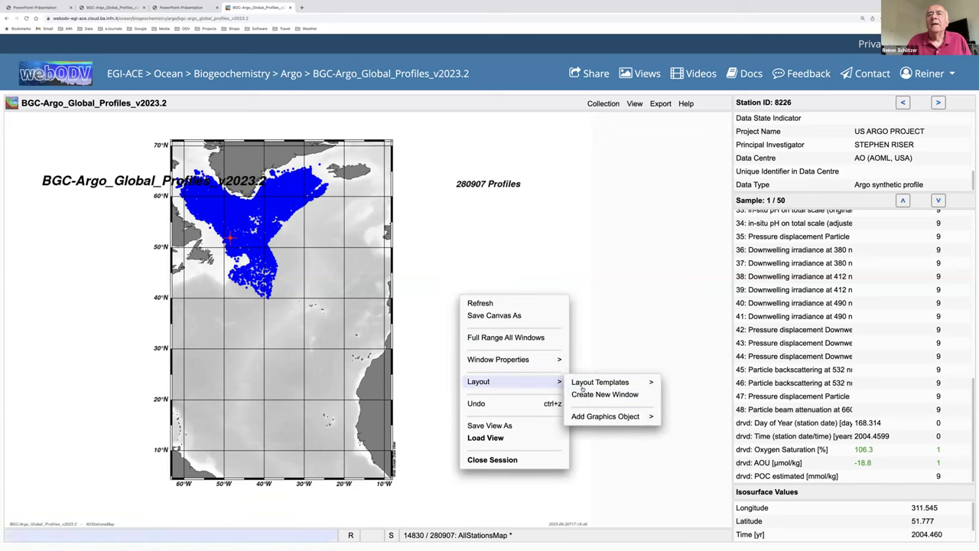
mouse_move(596, 387)
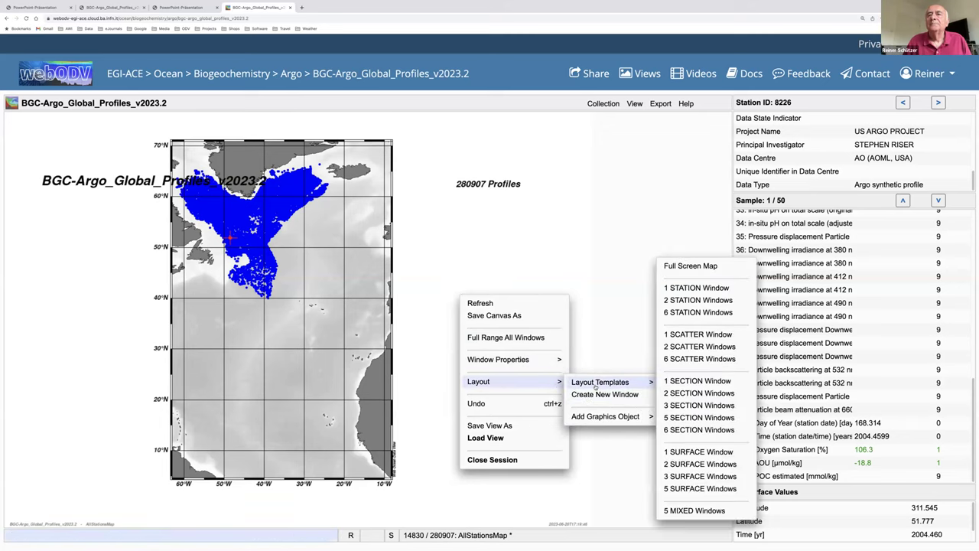
click(680, 289)
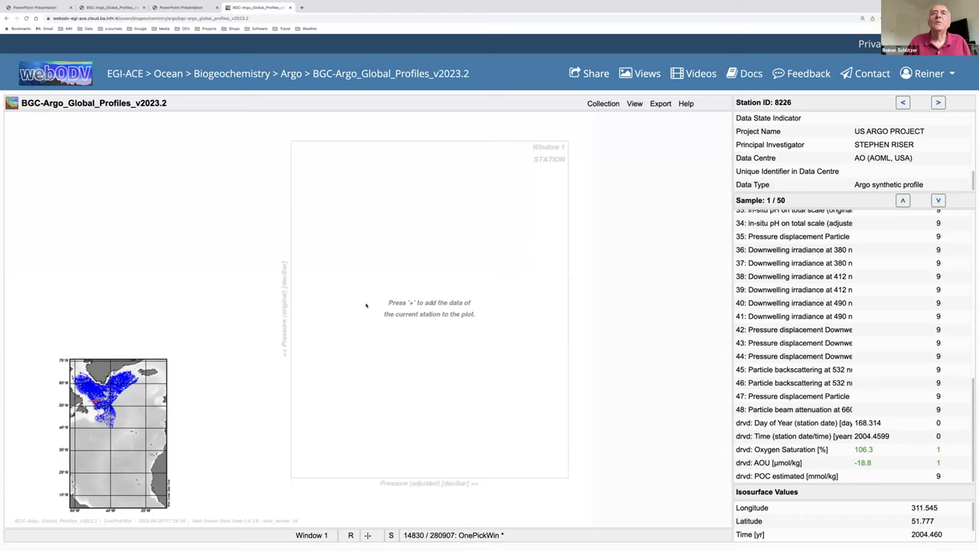
Set Window 1's X axis to derived Day of Year (station date) and its Y axis to derived Oxygen Saturation
right_click(421, 271)
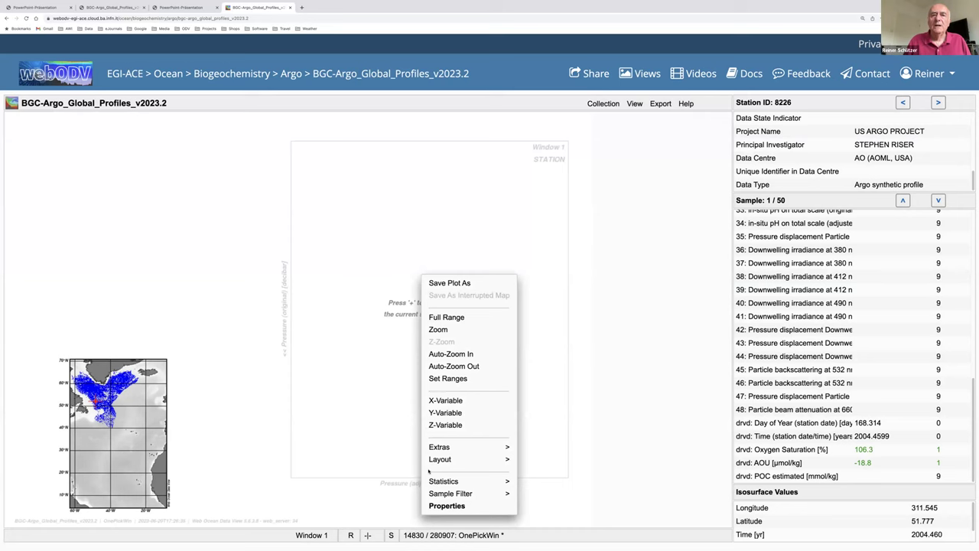
click(447, 507)
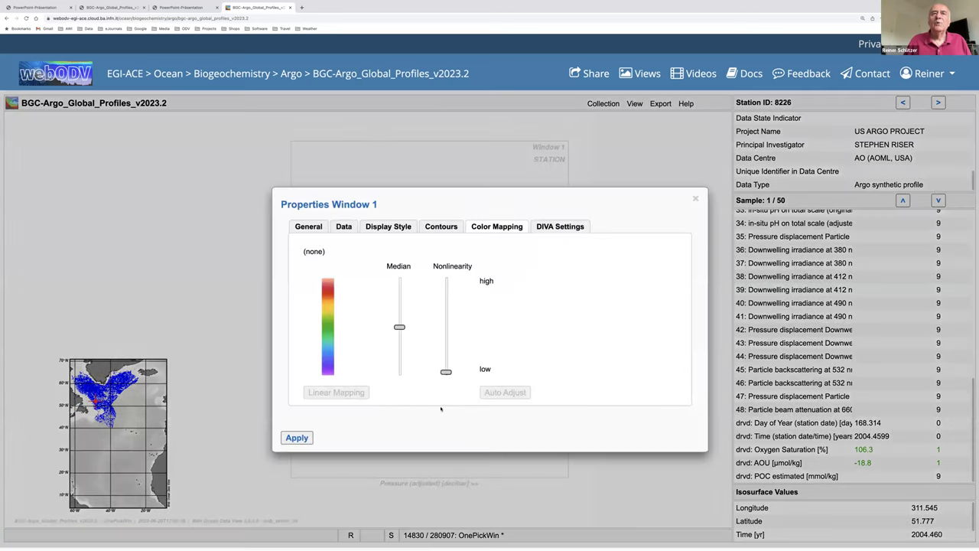
click(344, 227)
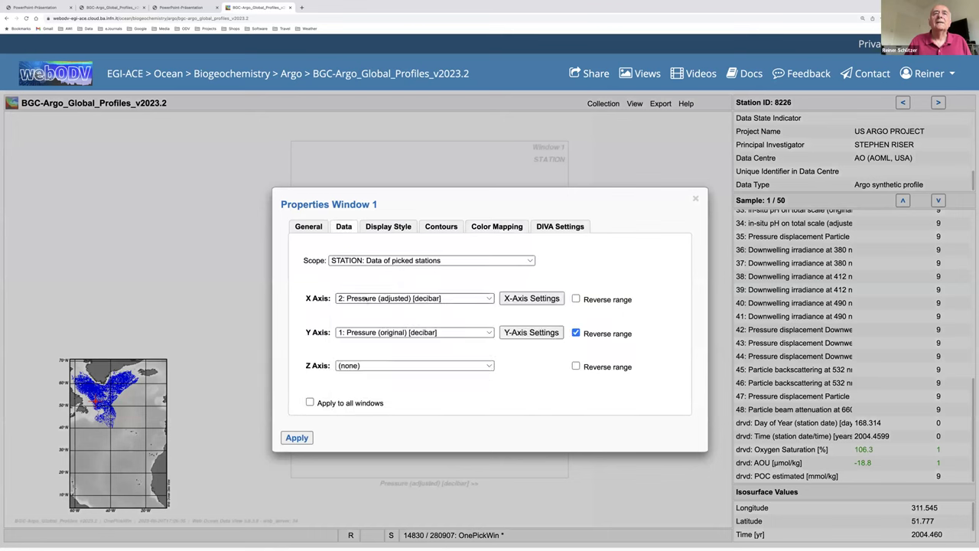
click(365, 298)
scroll(485, 339, down, 5)
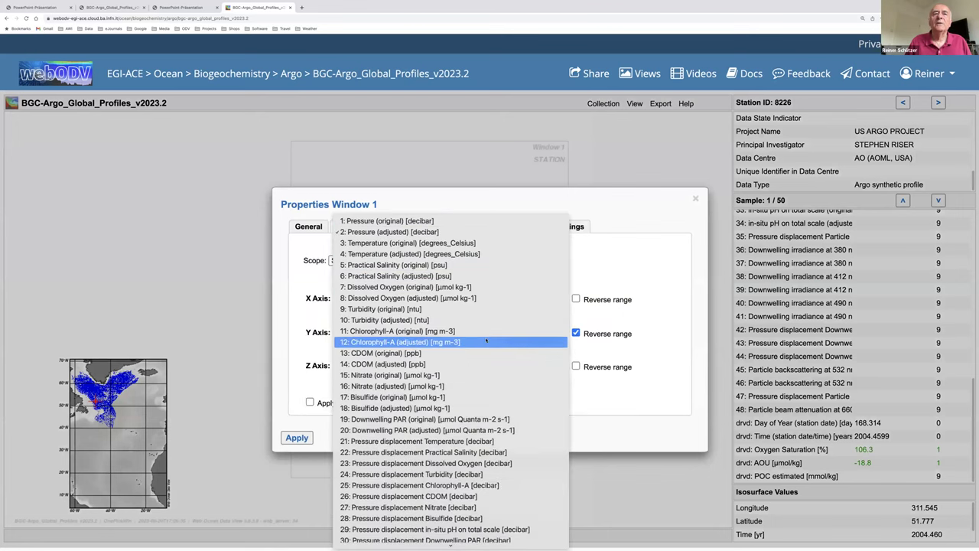
scroll(485, 339, down, 2)
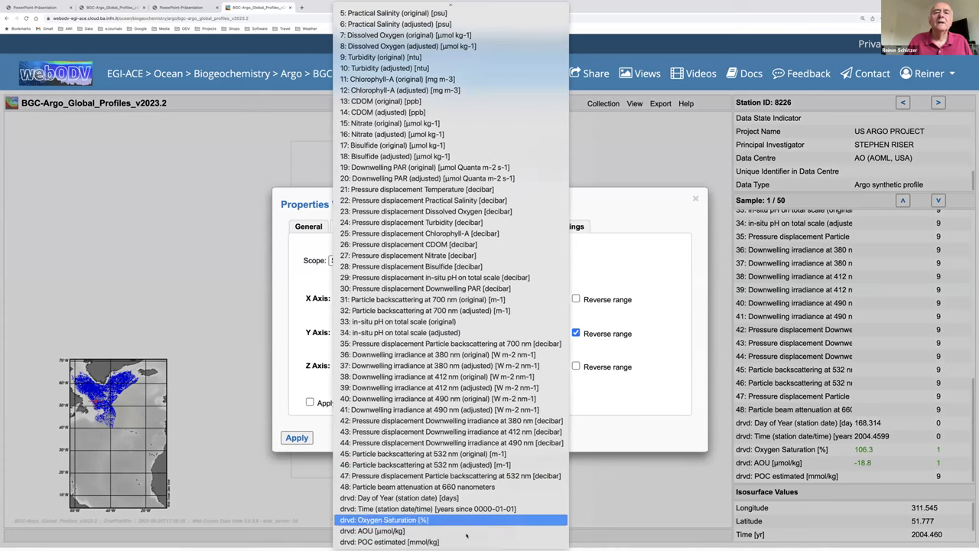
click(419, 498)
click(374, 332)
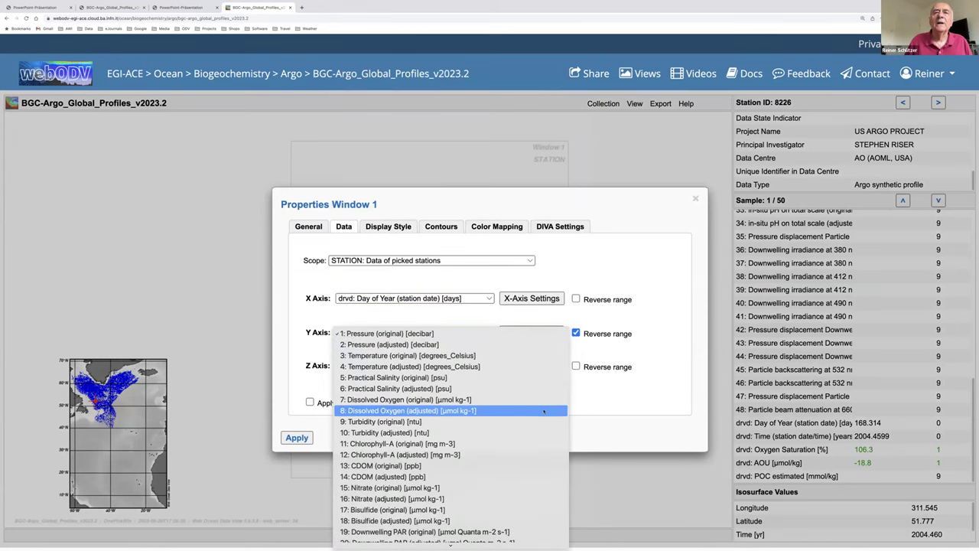
scroll(528, 411, down, 10)
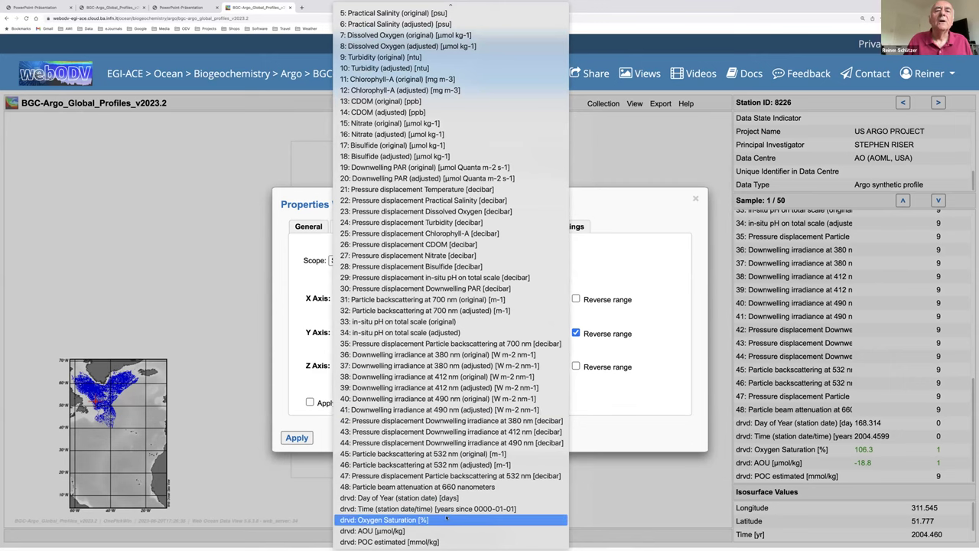
click(416, 520)
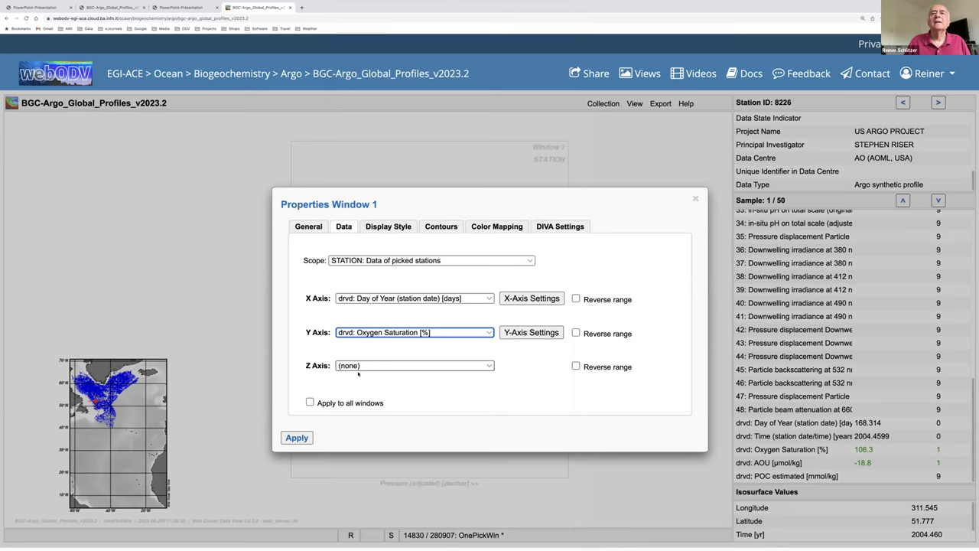
click(297, 438)
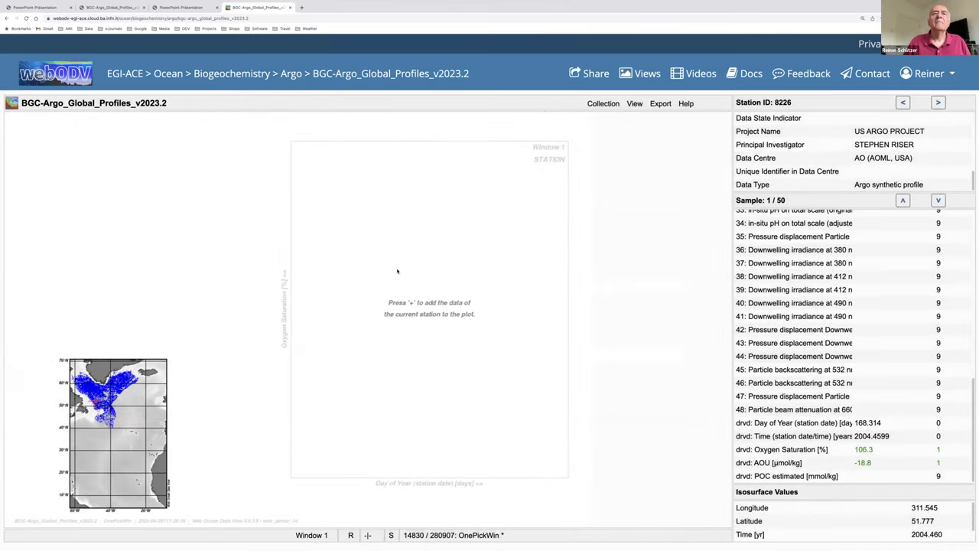
Apply a sample range filter to Window 1 that accepts Pressure (original) from 0 to 20 decibar
right_click(386, 252)
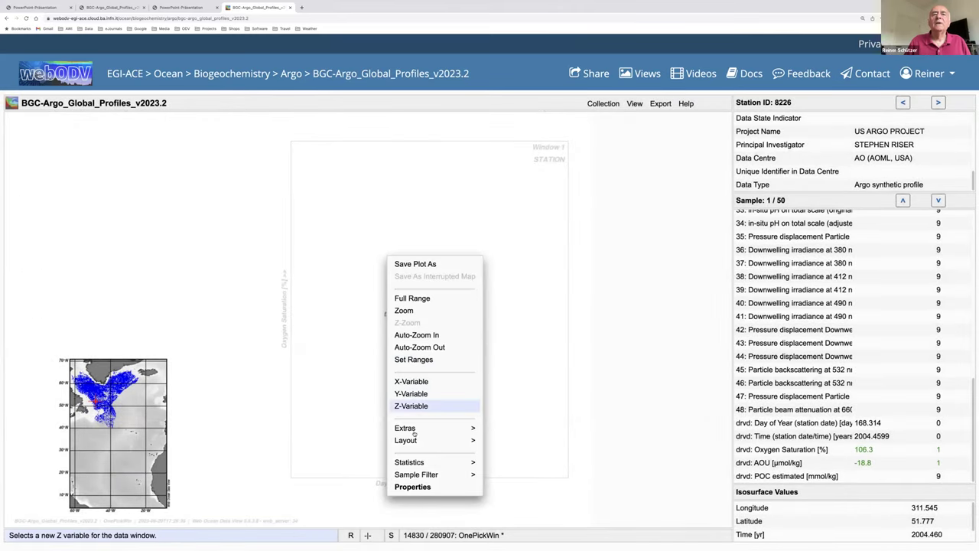
mouse_move(410, 474)
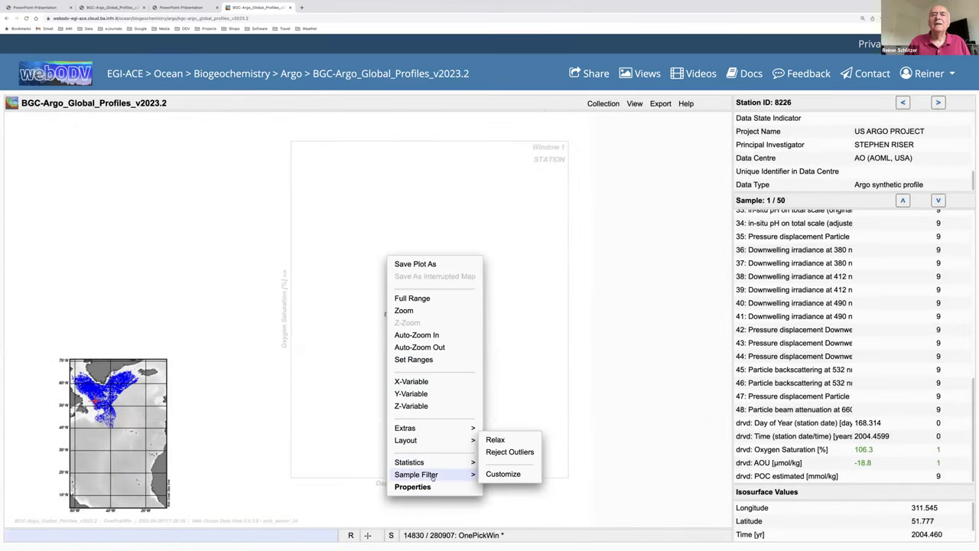
click(503, 474)
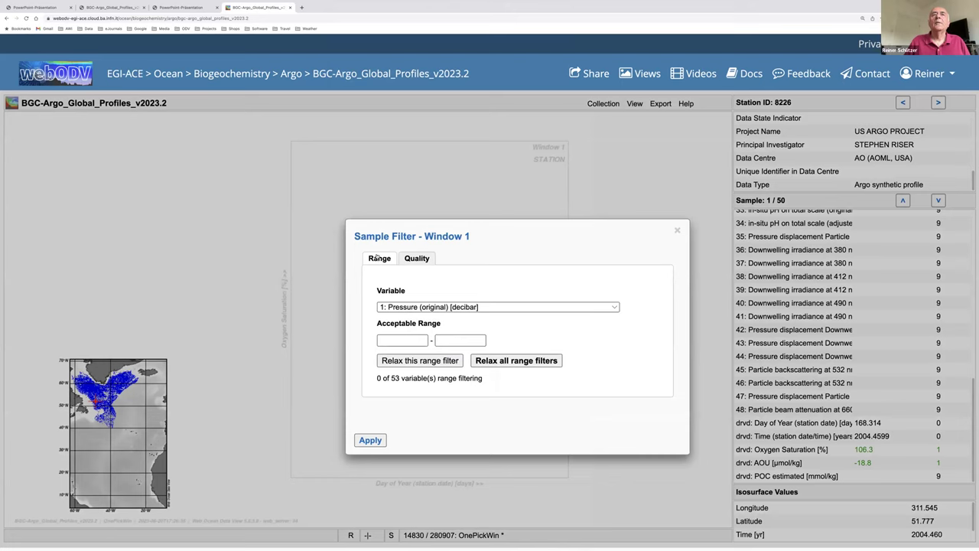
click(404, 307)
click(404, 308)
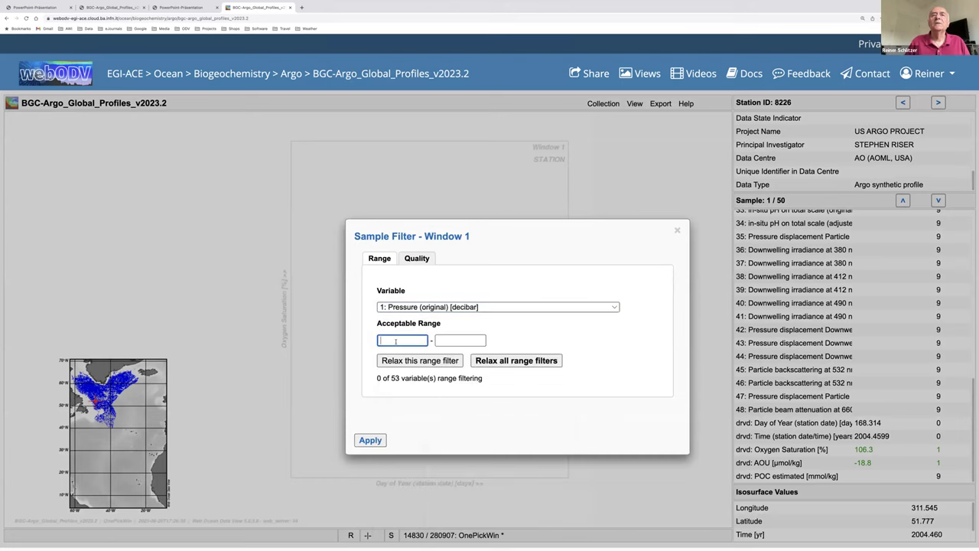
text(0)
click(450, 340)
text(20)
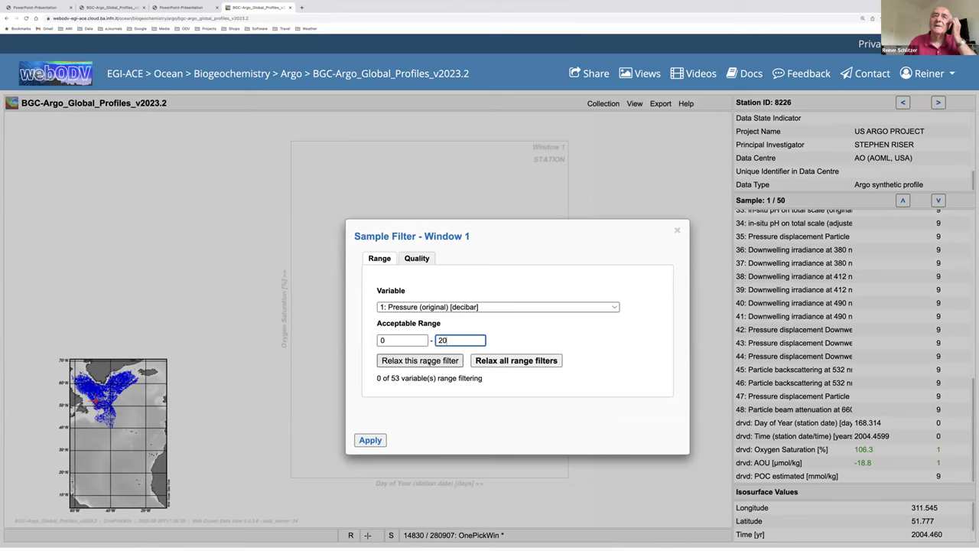
click(371, 442)
Change Window 1's data scope to SCATTER: Data of all stations shown in the map
right_click(389, 271)
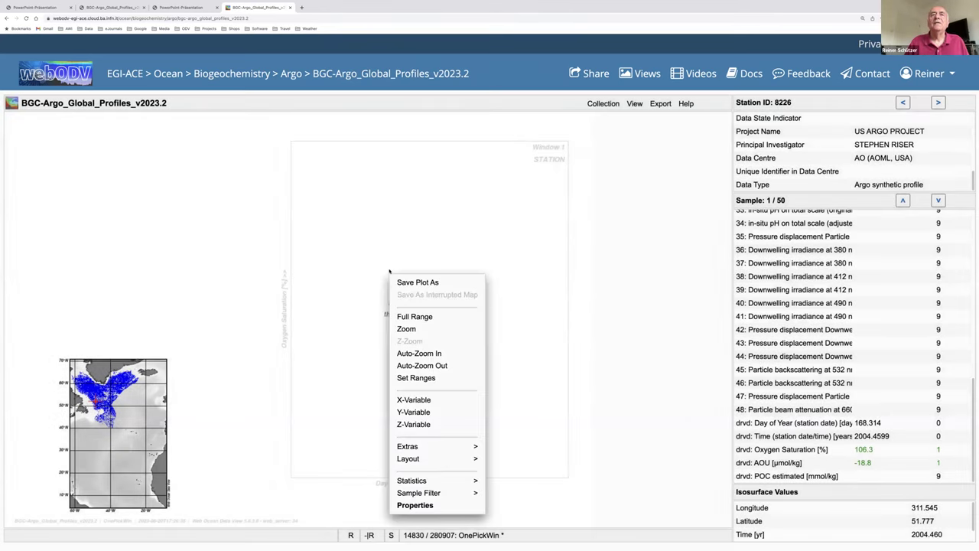
click(413, 507)
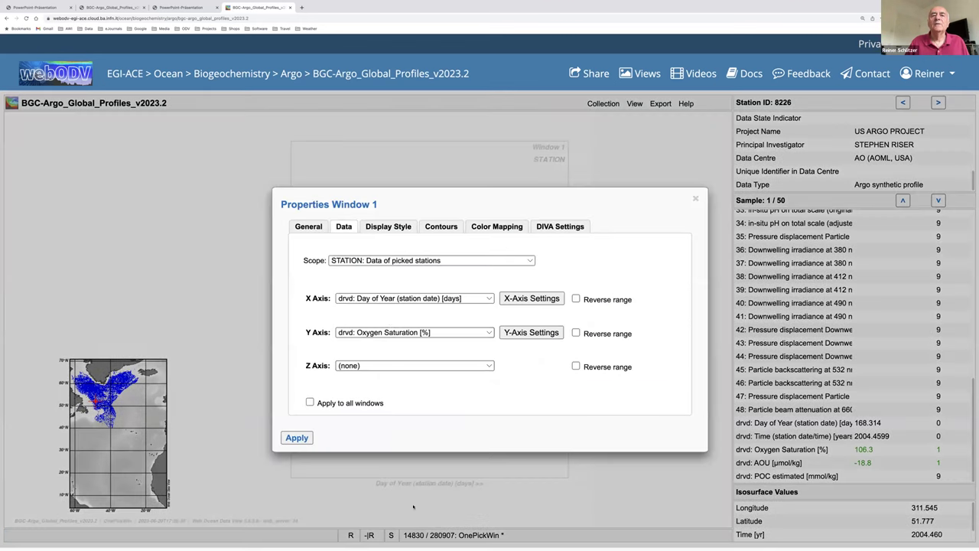
click(367, 262)
click(363, 272)
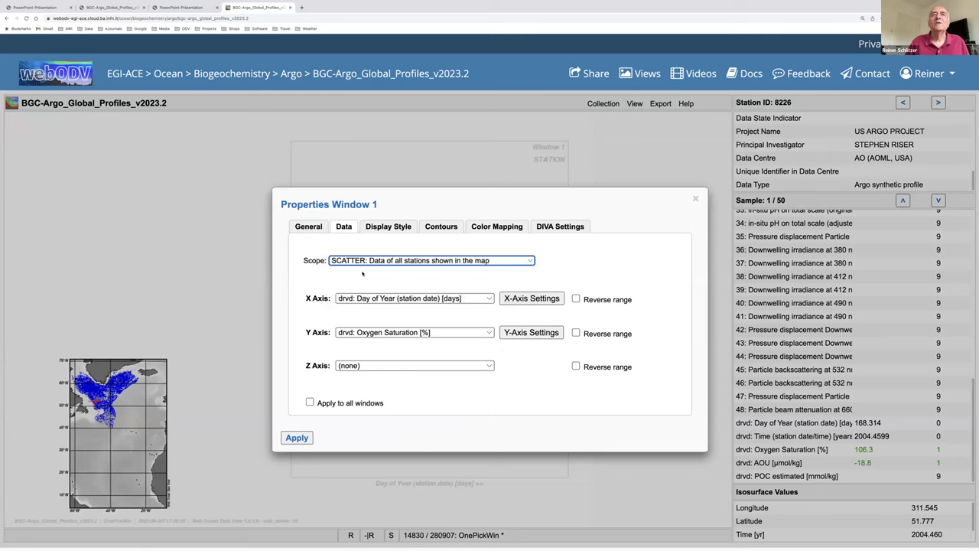
click(357, 261)
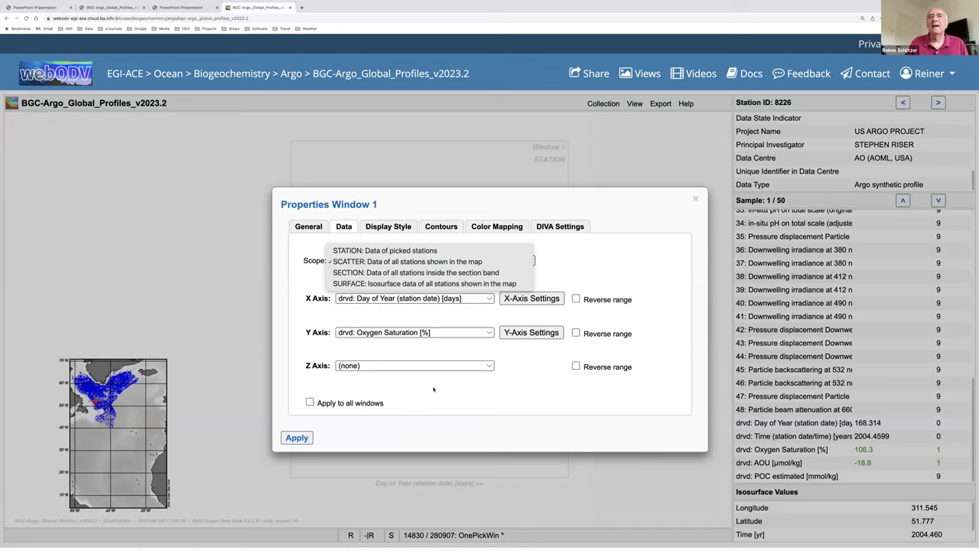
click(433, 389)
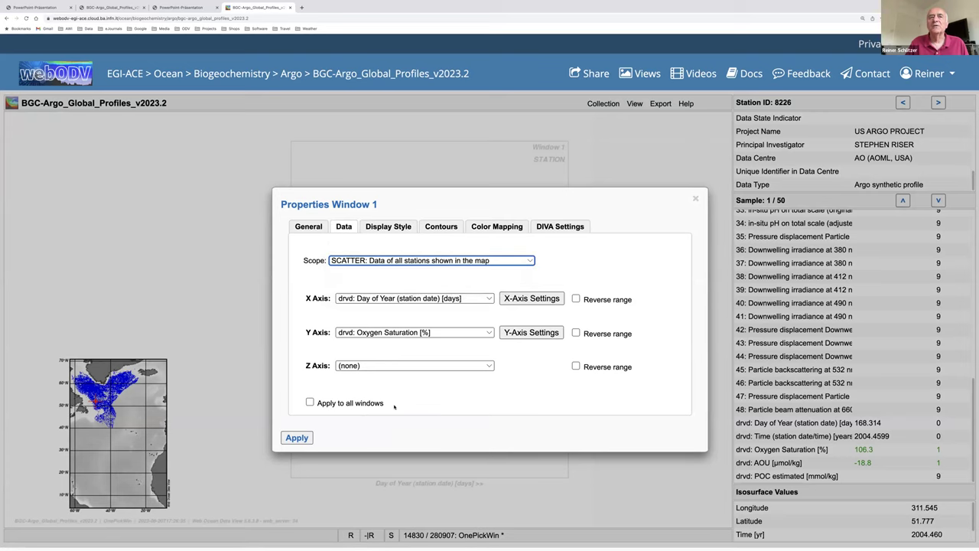
click(296, 438)
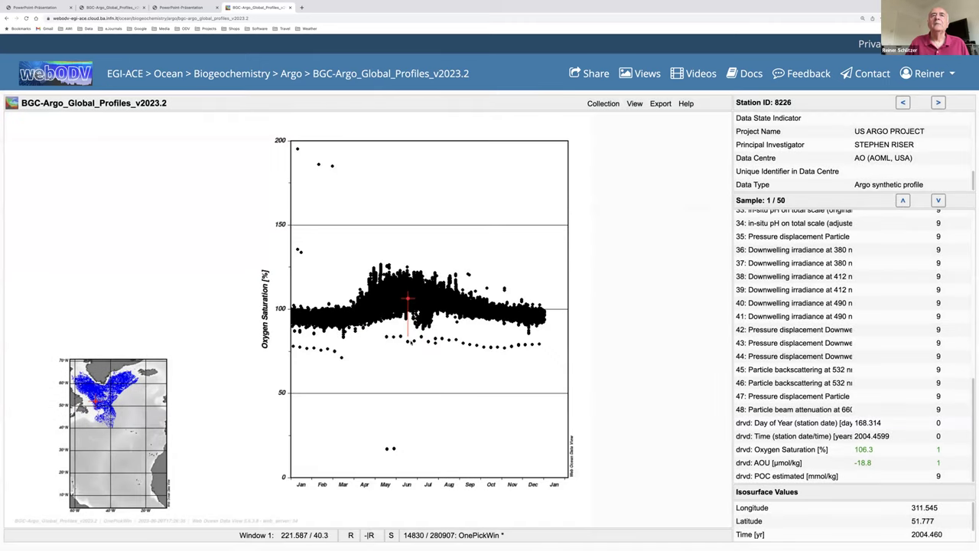
Inspect two oxygen saturation outliers in the scatter plot, one below the main cluster in late February and one near 185% around early March
click(328, 351)
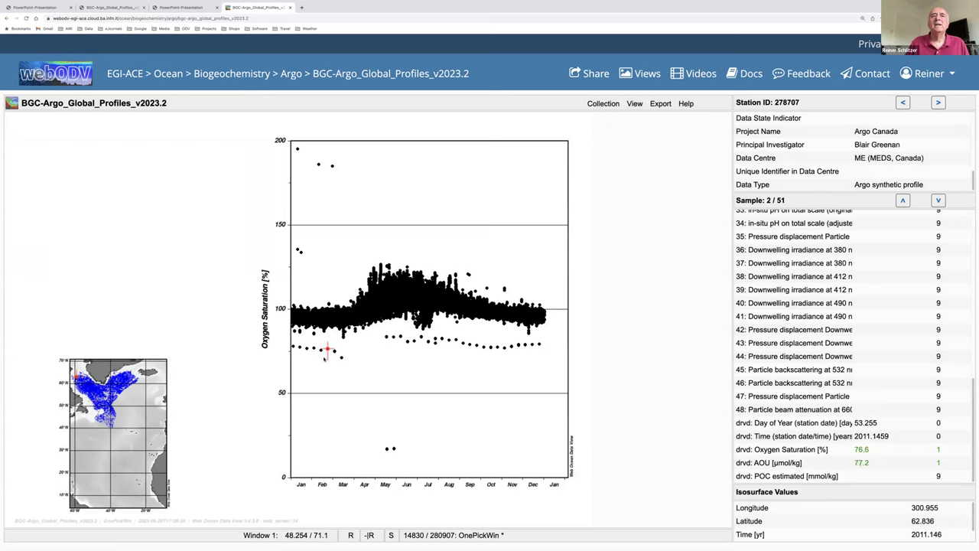
click(331, 167)
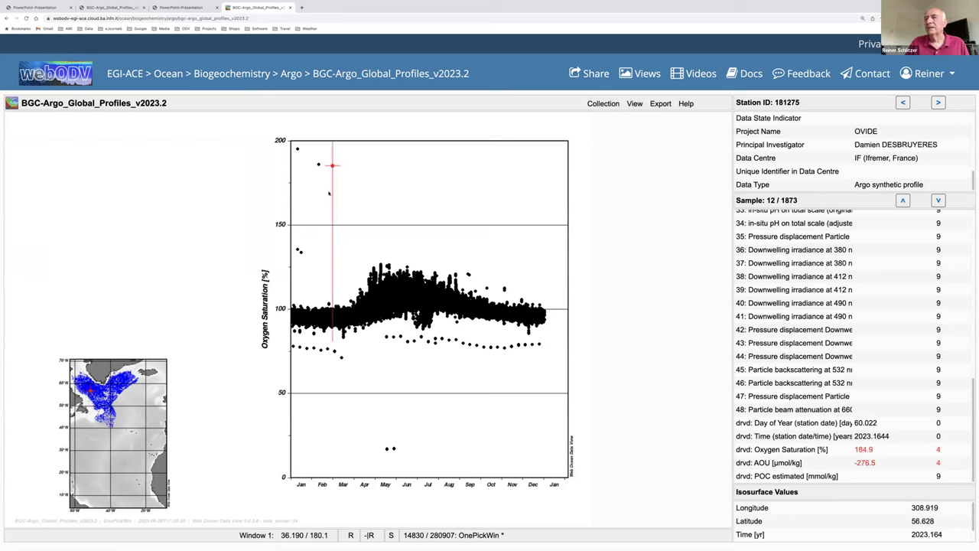
Apply a sample quality filter to Window 1 that accepts only flags 1: good data and 2: probably good data for all variables
right_click(439, 300)
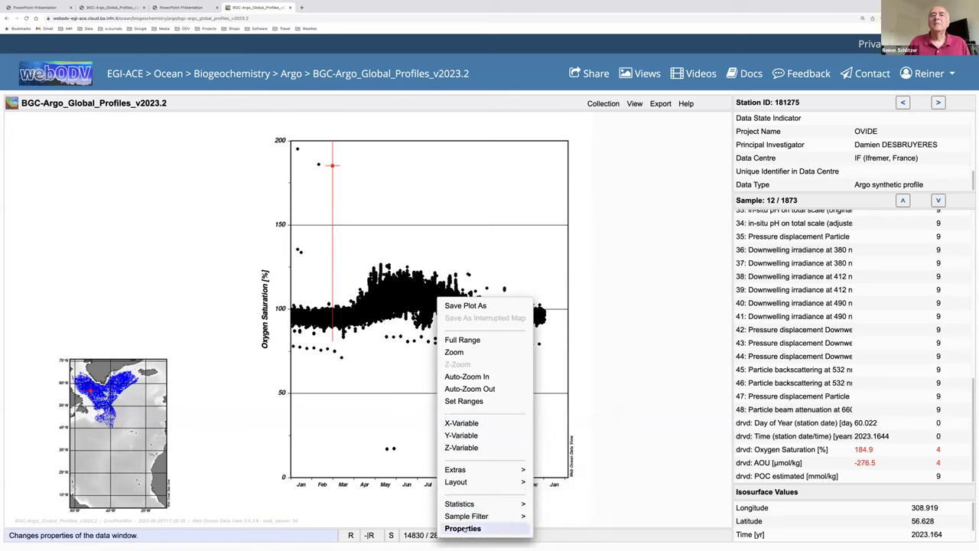
mouse_move(473, 516)
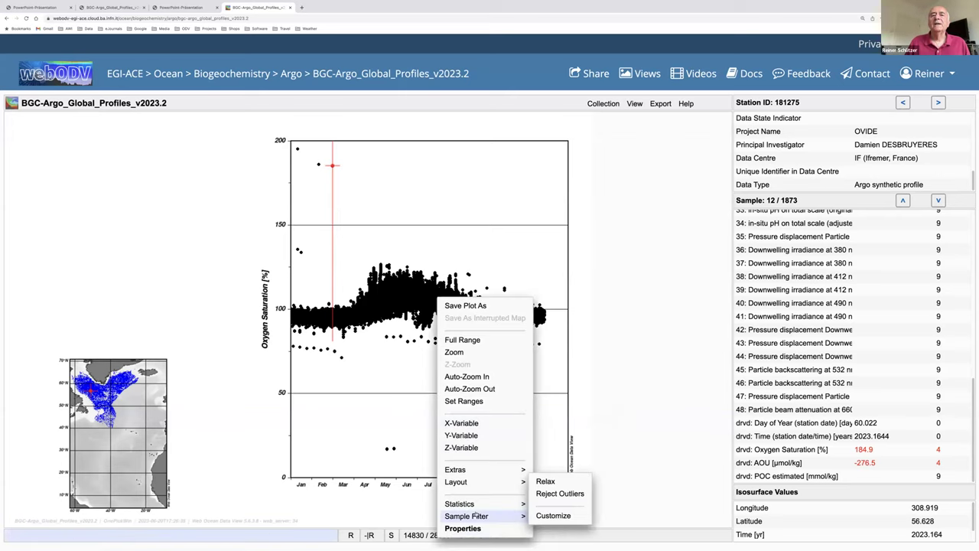
click(551, 515)
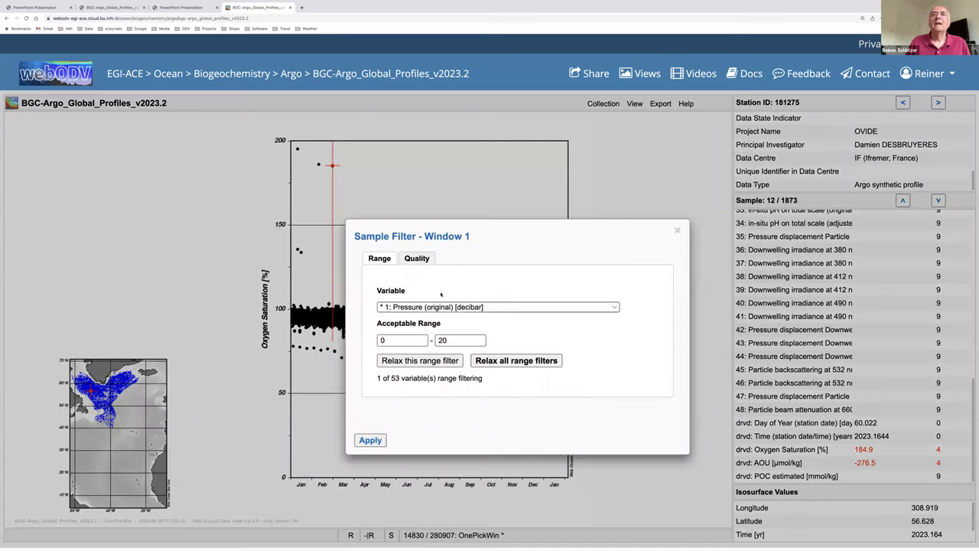
click(417, 258)
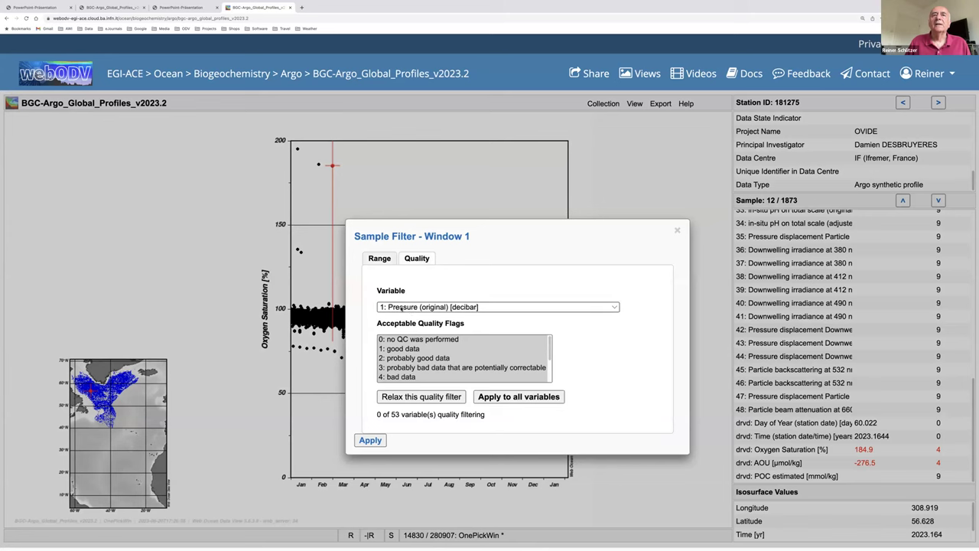
click(400, 307)
click(427, 307)
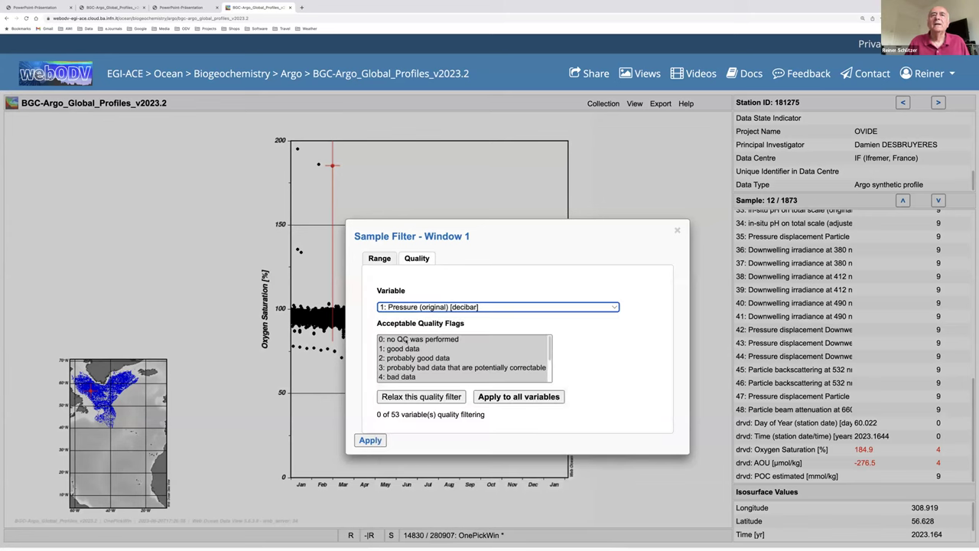
click(406, 339)
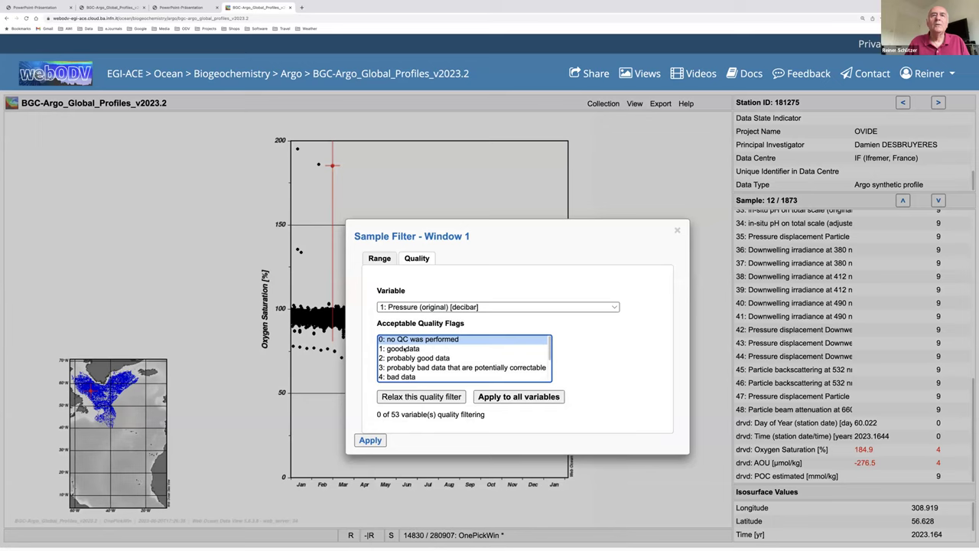
click(404, 349)
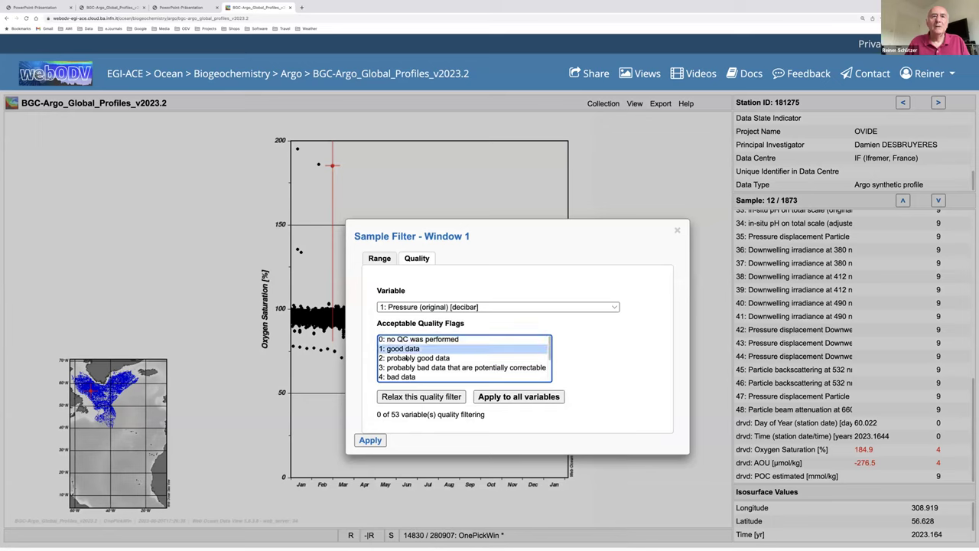
shift+click(408, 357)
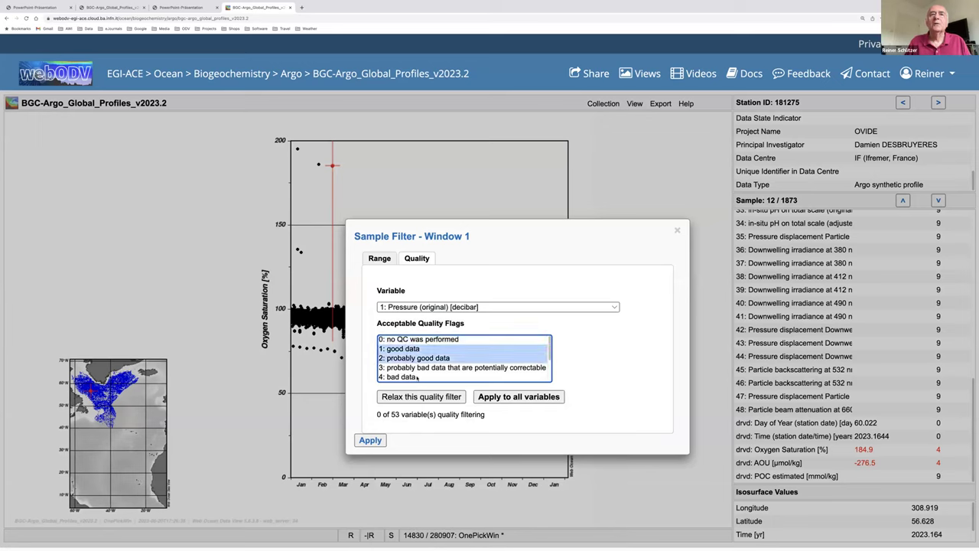
click(519, 397)
click(370, 441)
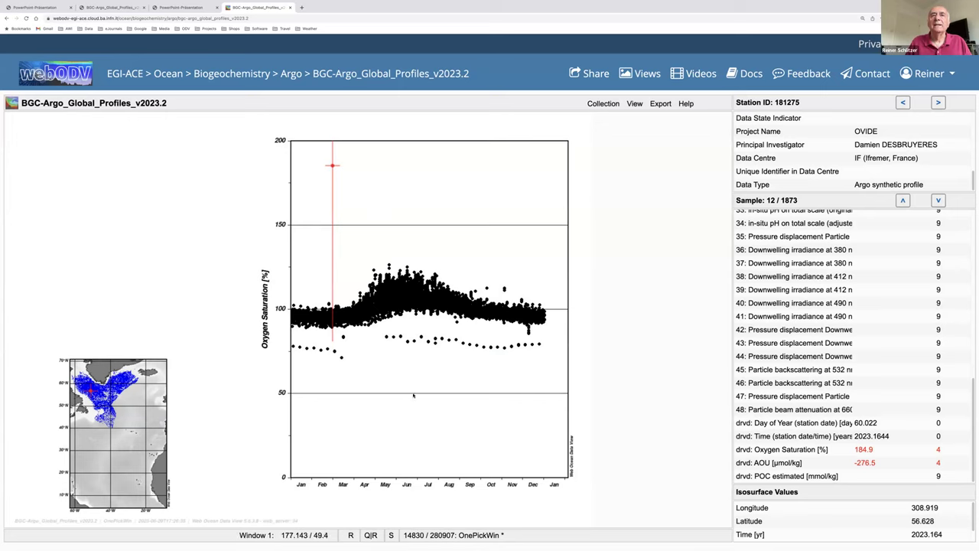
Inspect samples in the low band of points below the main oxygen saturation cluster, including one in mid-July
click(455, 350)
click(317, 352)
click(425, 341)
Zoom Window 1 to oxygen saturation from about 85 to 133%, keeping the full day-of-year range
right_click(424, 411)
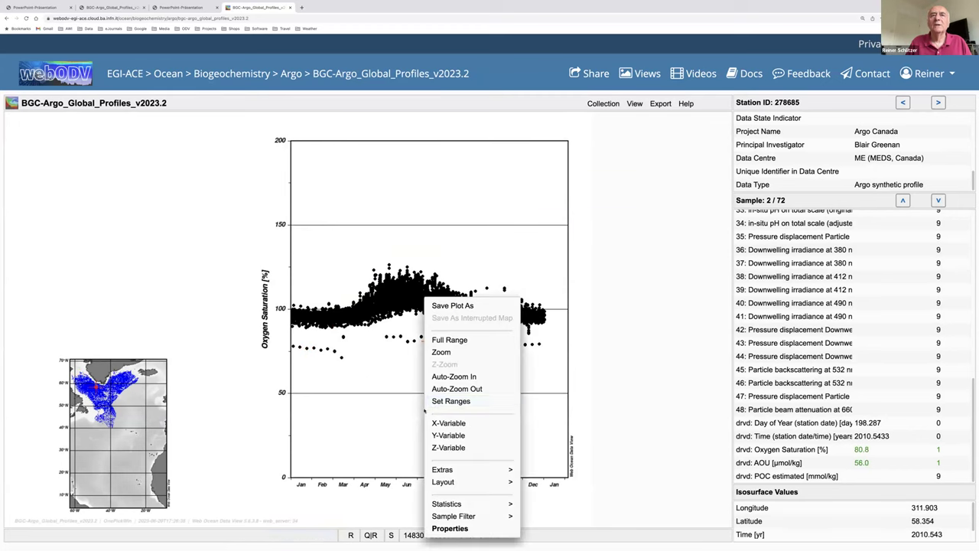
click(443, 352)
drag(380, 140, 382, 254)
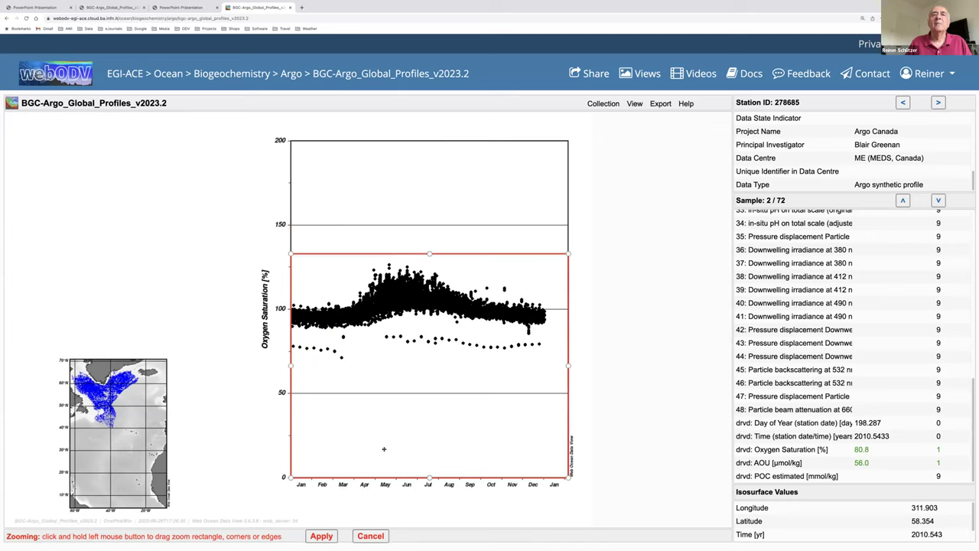
drag(397, 475, 397, 334)
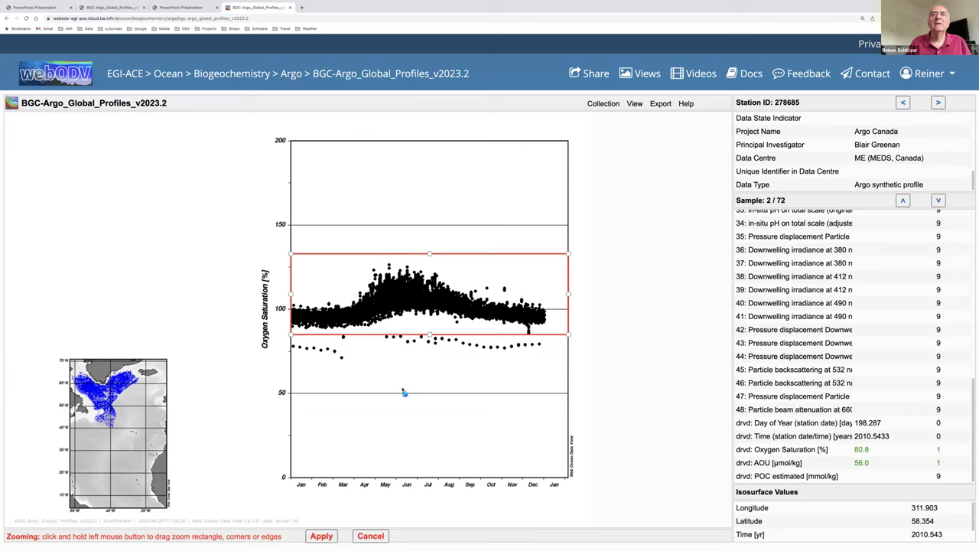
key(Return)
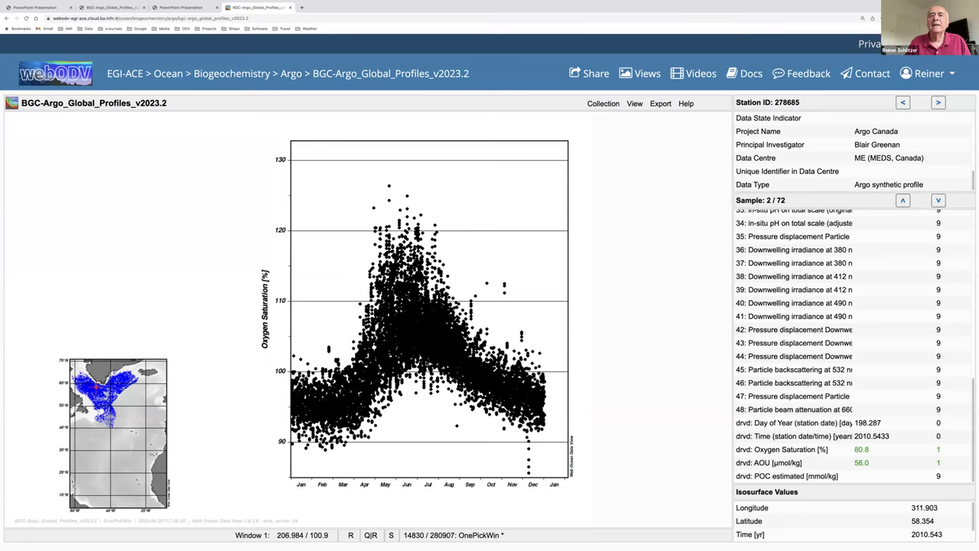
Save the current view under the name "oxy sata"
right_click(193, 225)
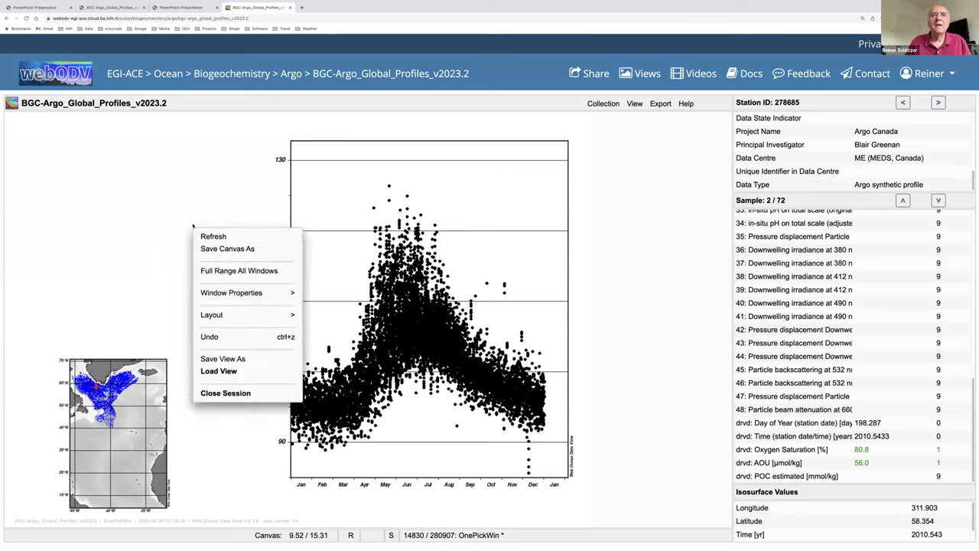
click(212, 360)
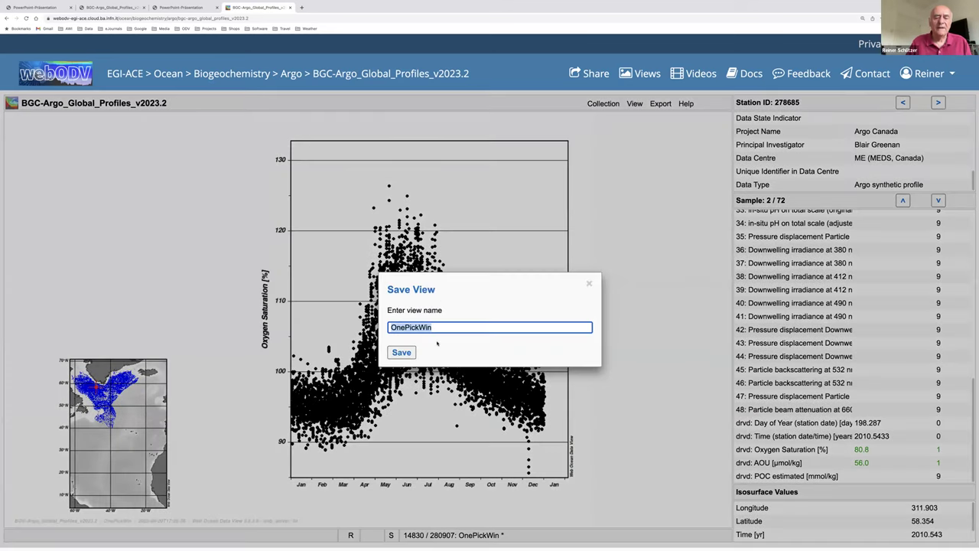
text(ox)
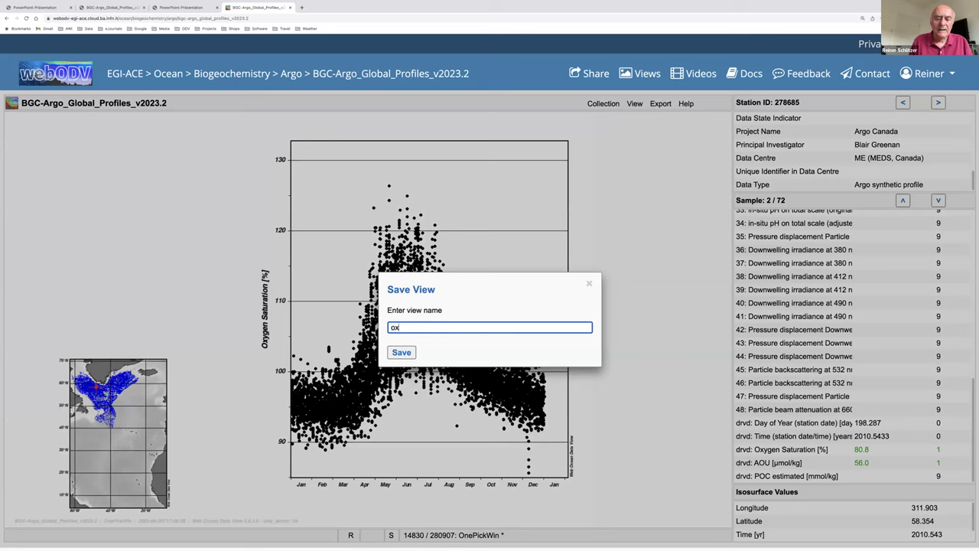
text(y sata)
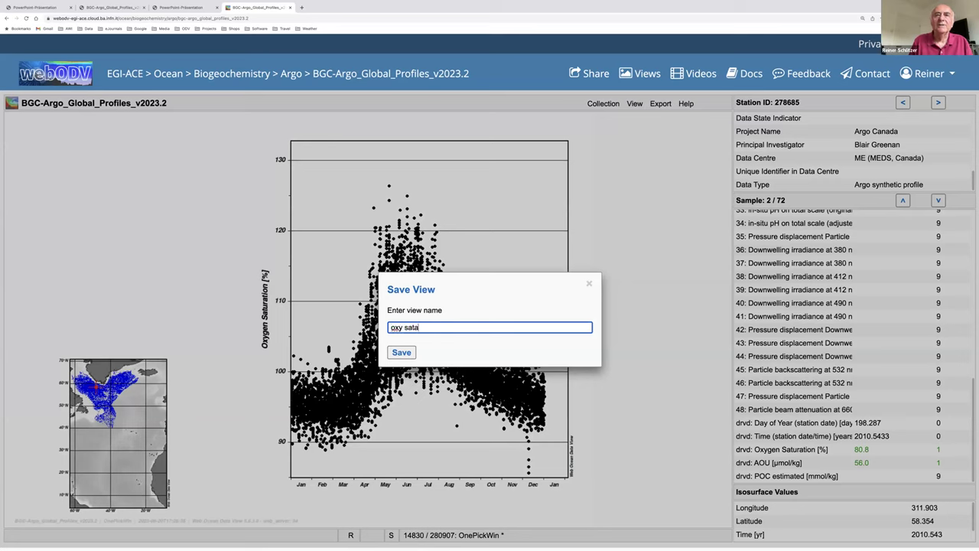
text(jnsd)
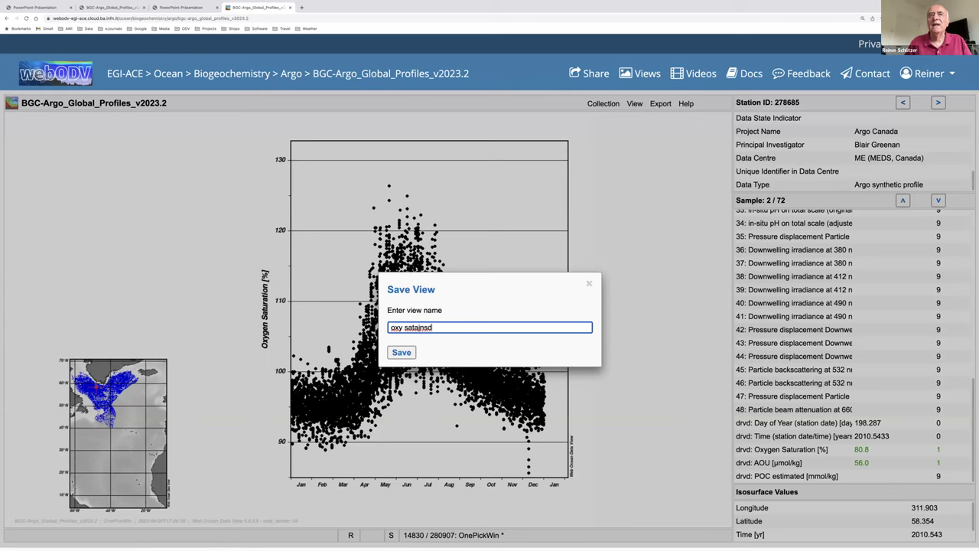
drag(419, 327, 437, 328)
key(BackSpace)
click(401, 352)
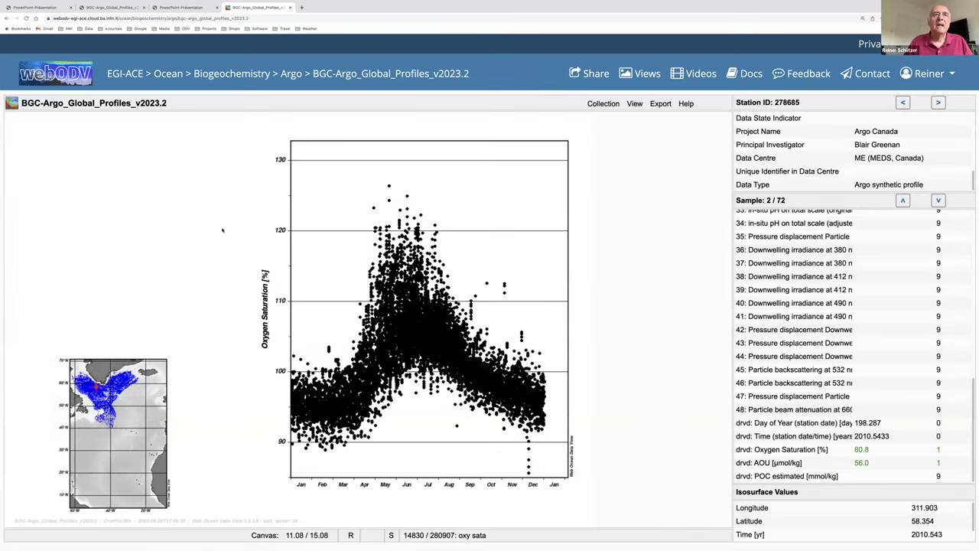
Review the private and public views available for loading, and close the list without loading one
right_click(207, 211)
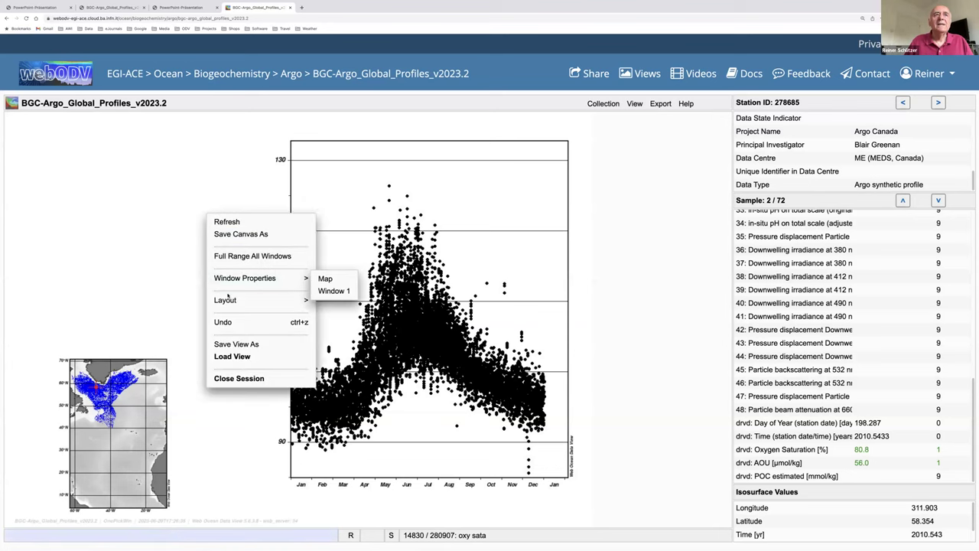
click(238, 356)
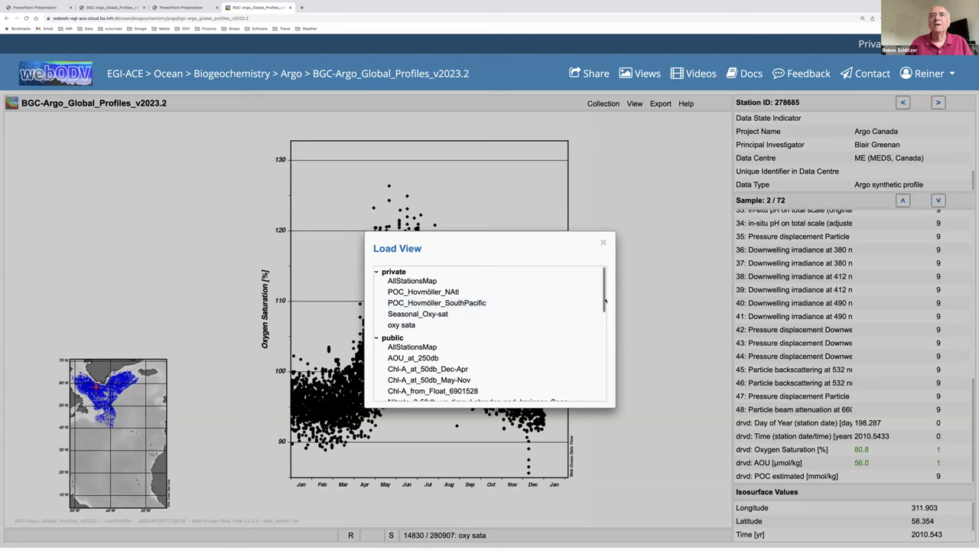
scroll(603, 320, down, 10)
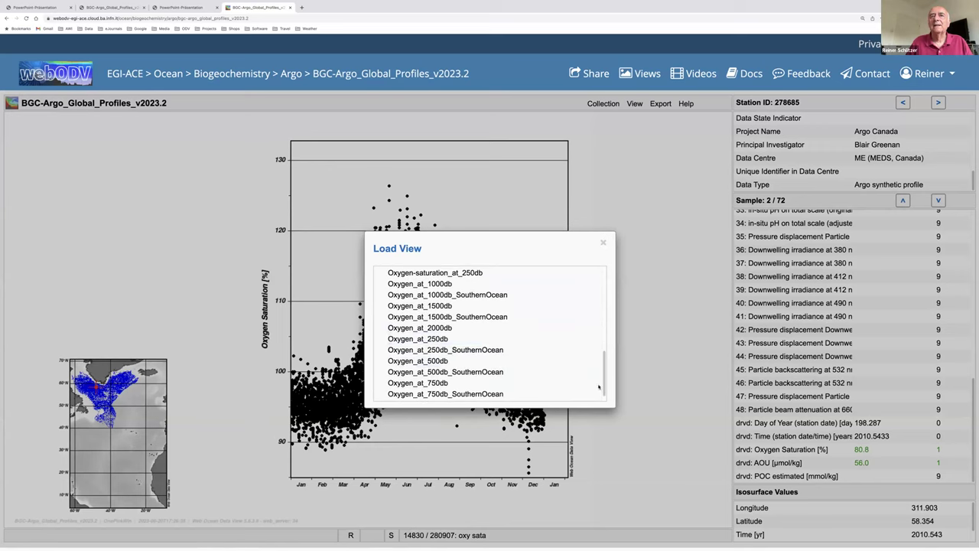
drag(606, 380, 594, 276)
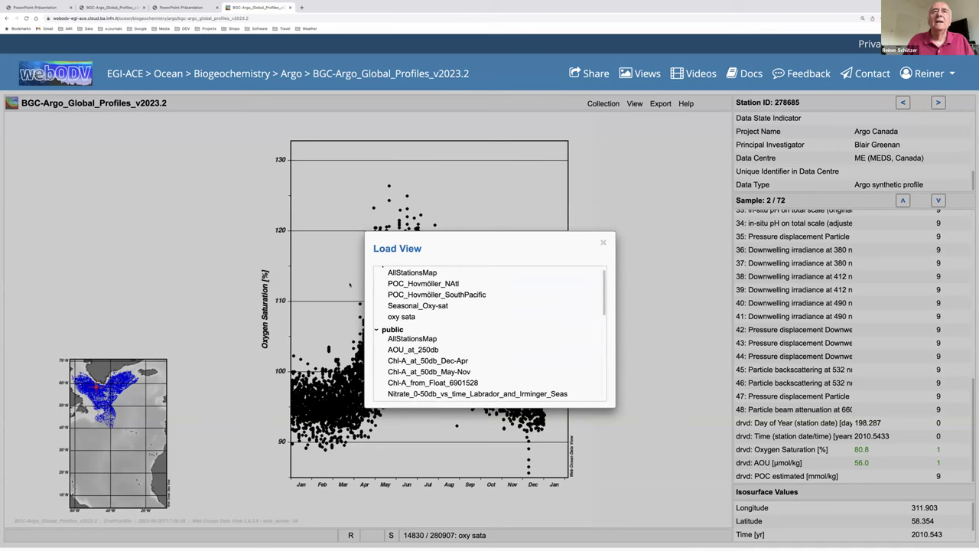
click(246, 267)
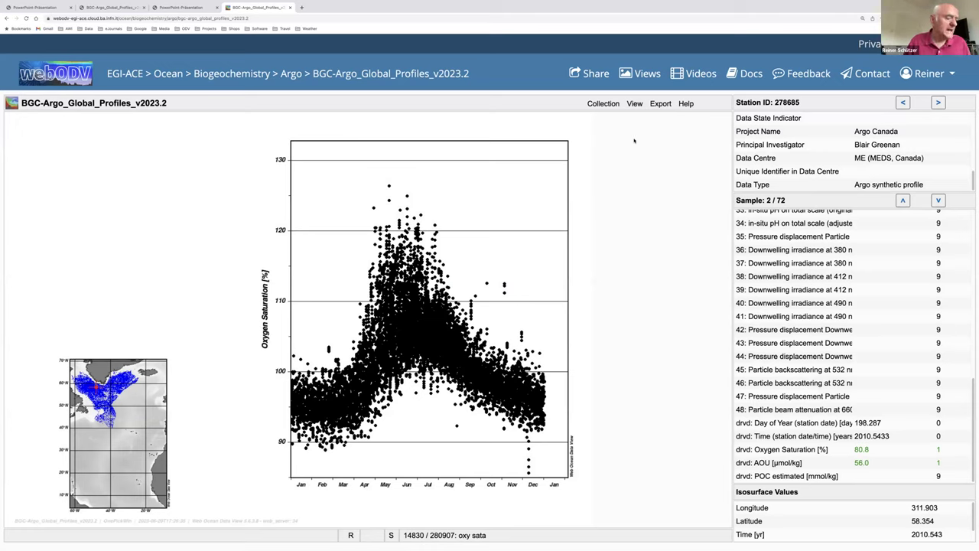
right_click(429, 179)
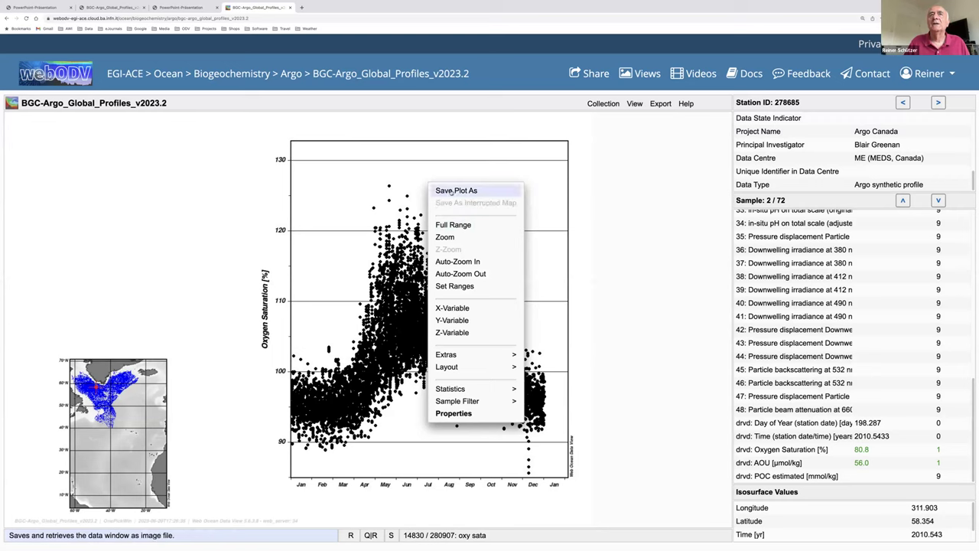
click(456, 191)
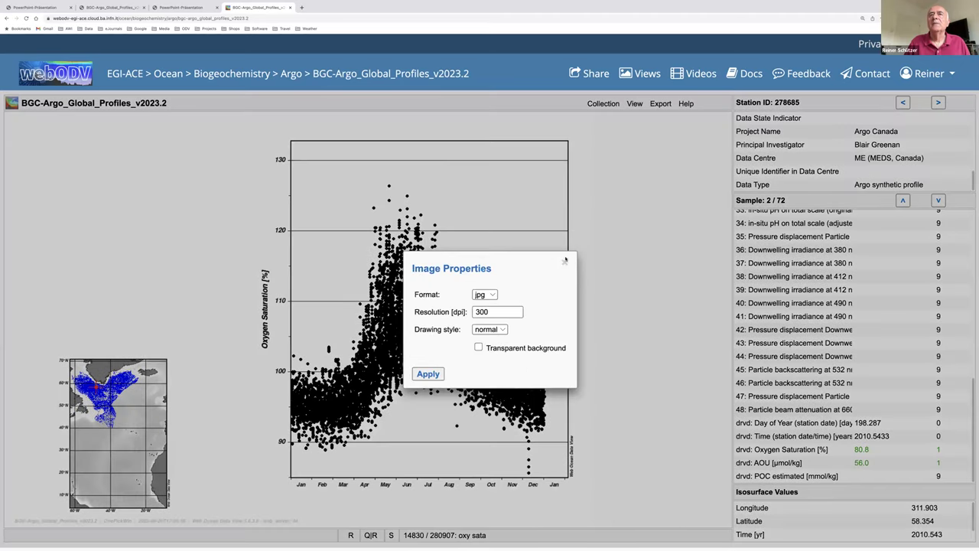
click(463, 196)
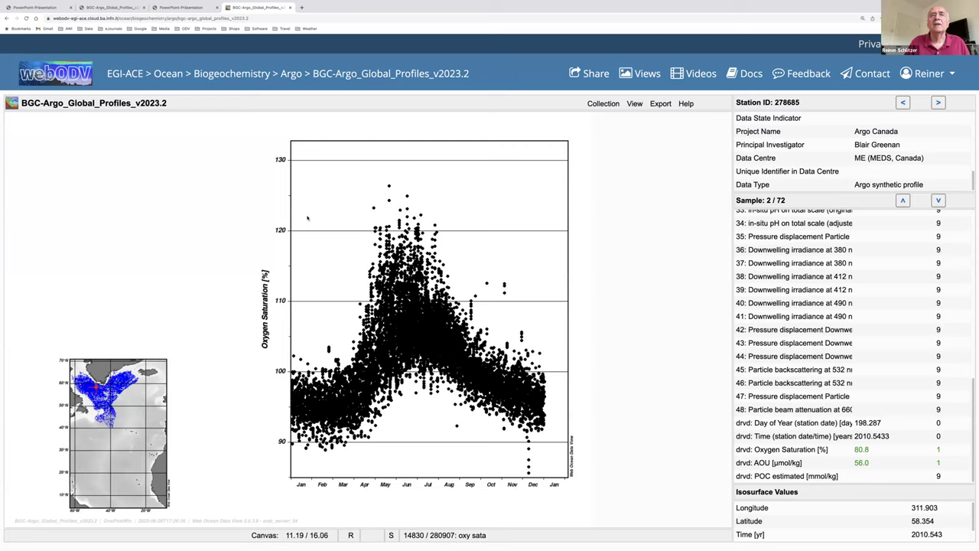
Save the Window 1 plot to the desktop as a jpg image at 300 dpi with normal drawing style
right_click(417, 218)
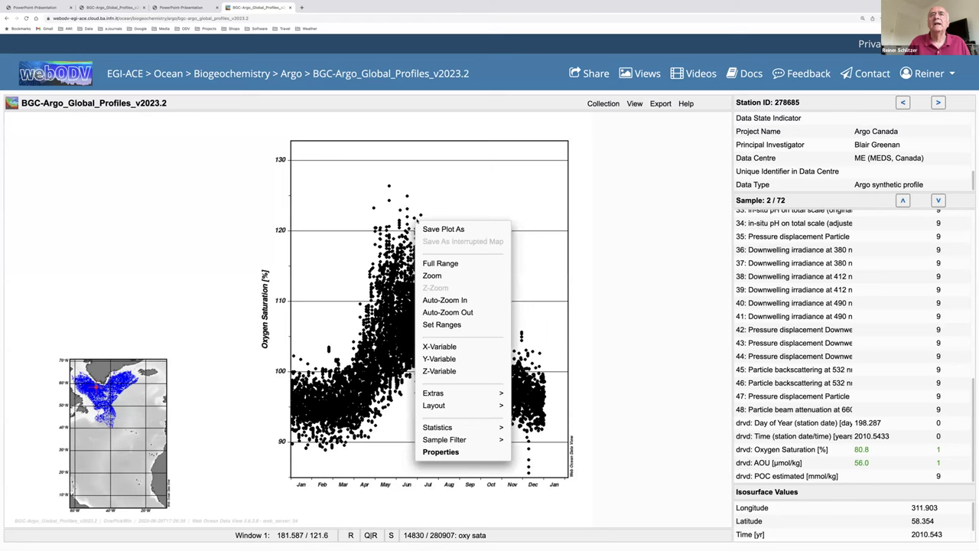
click(441, 228)
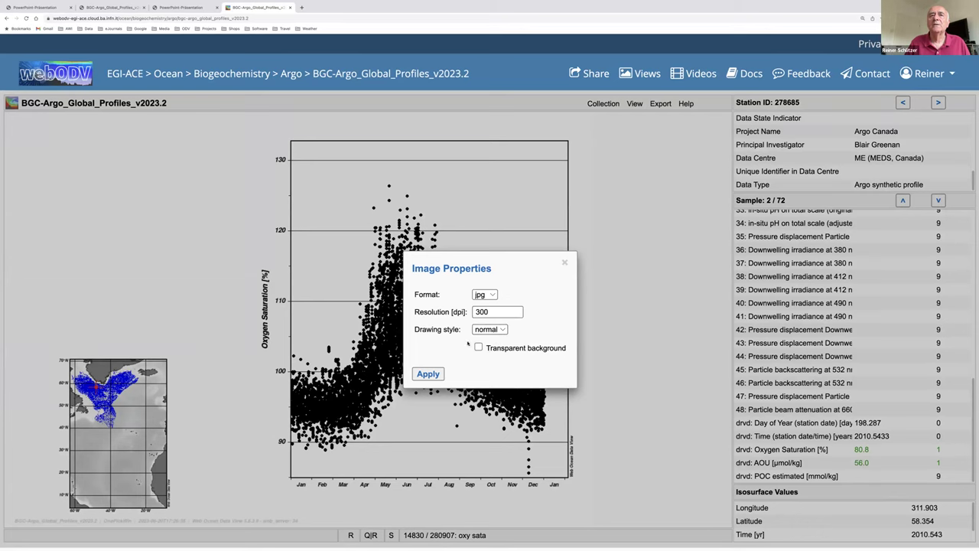
click(427, 374)
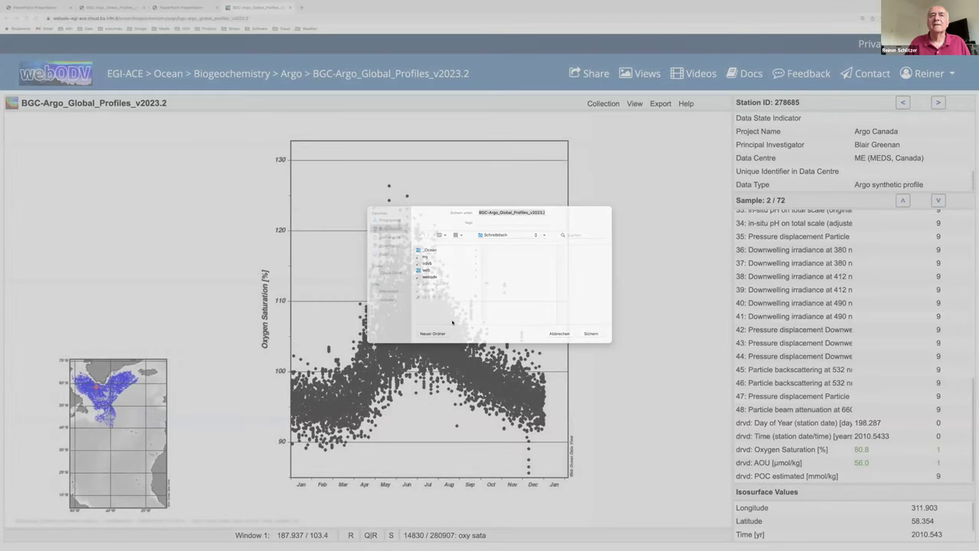
click(597, 335)
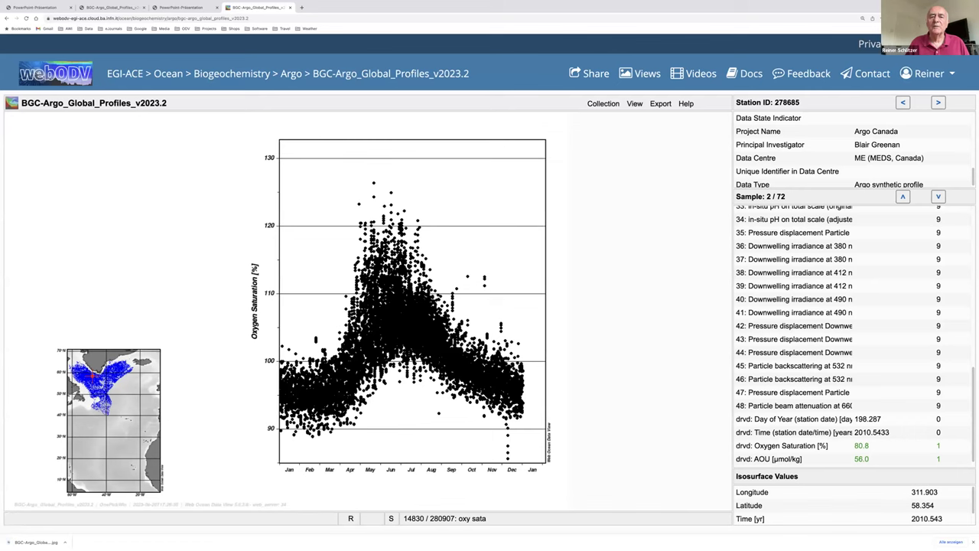
Export Window 1's data to the desktop as TAB-separated columns with variable labels and without station metadata
click(657, 105)
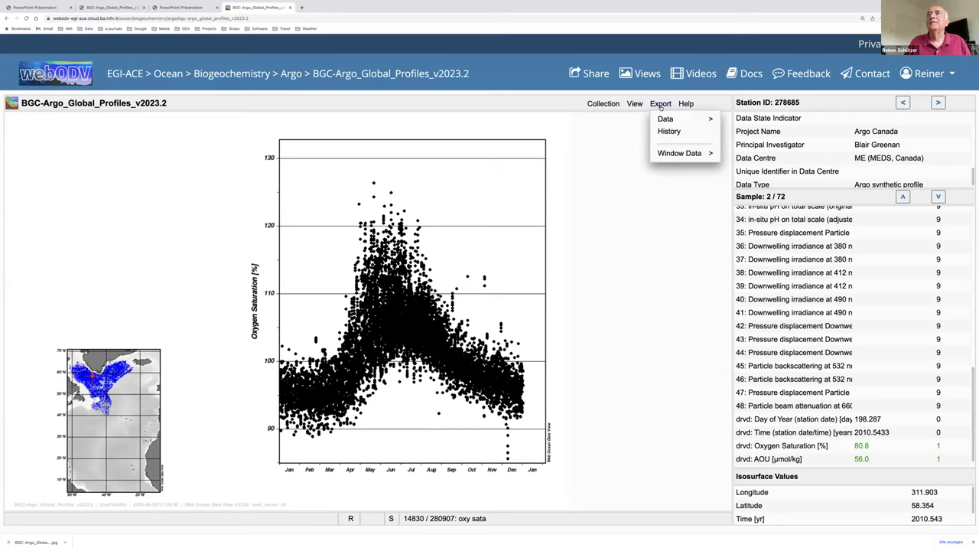
mouse_move(664, 120)
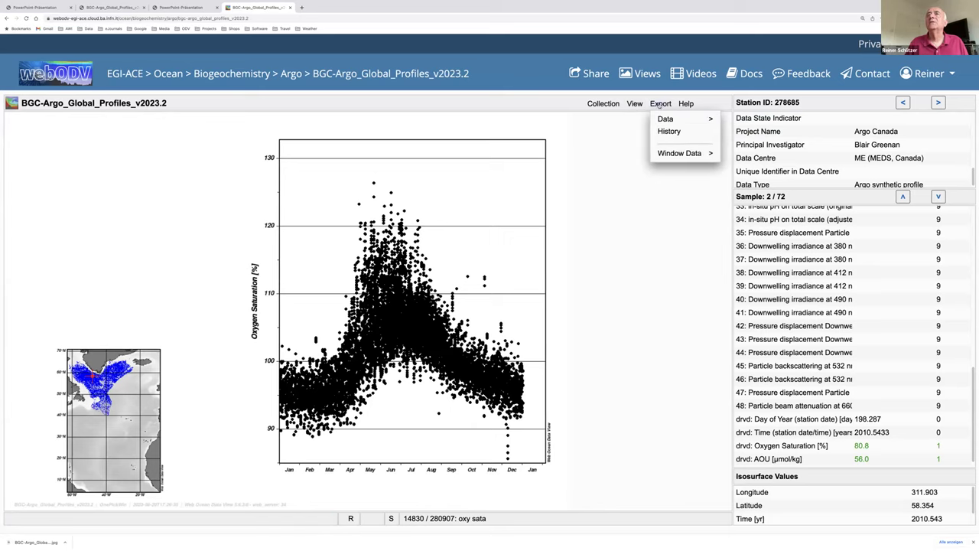
mouse_move(712, 121)
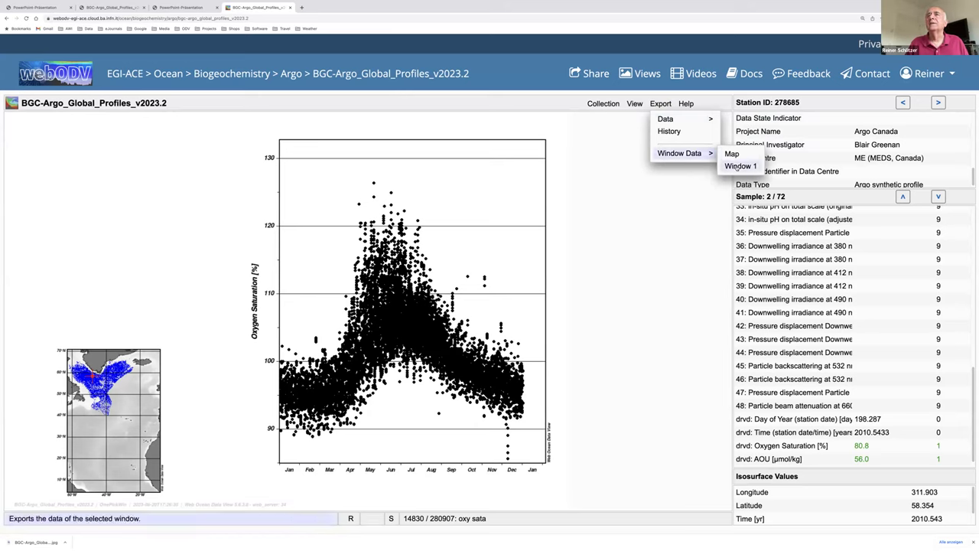
click(740, 166)
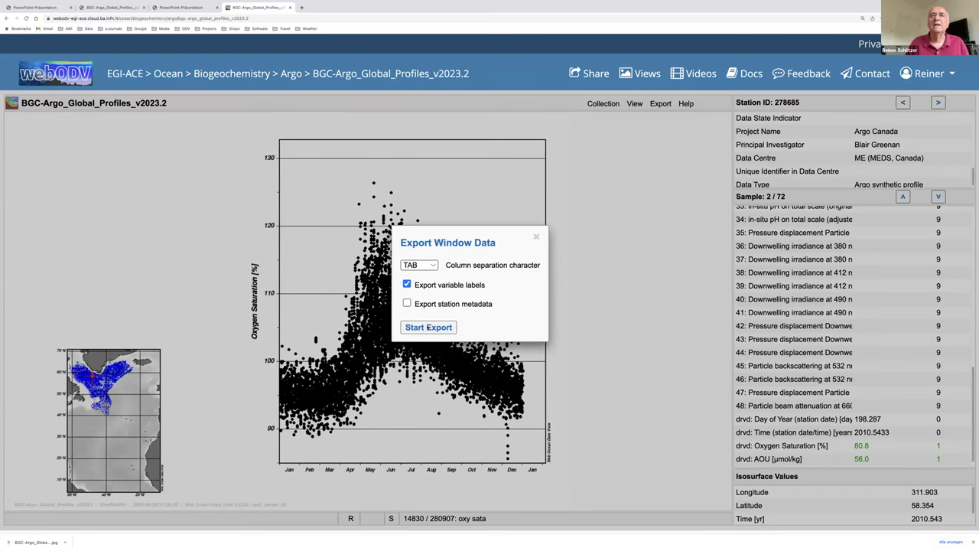
click(428, 327)
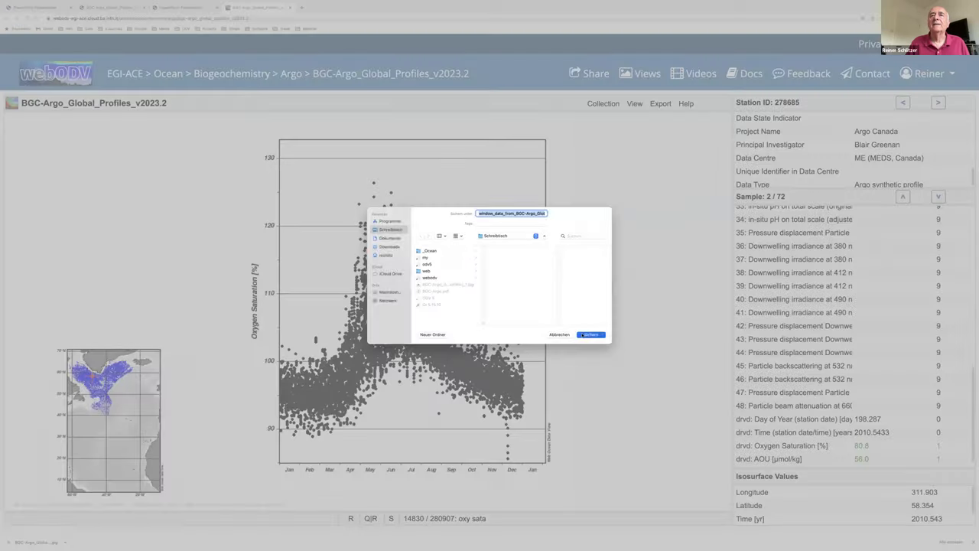
click(591, 327)
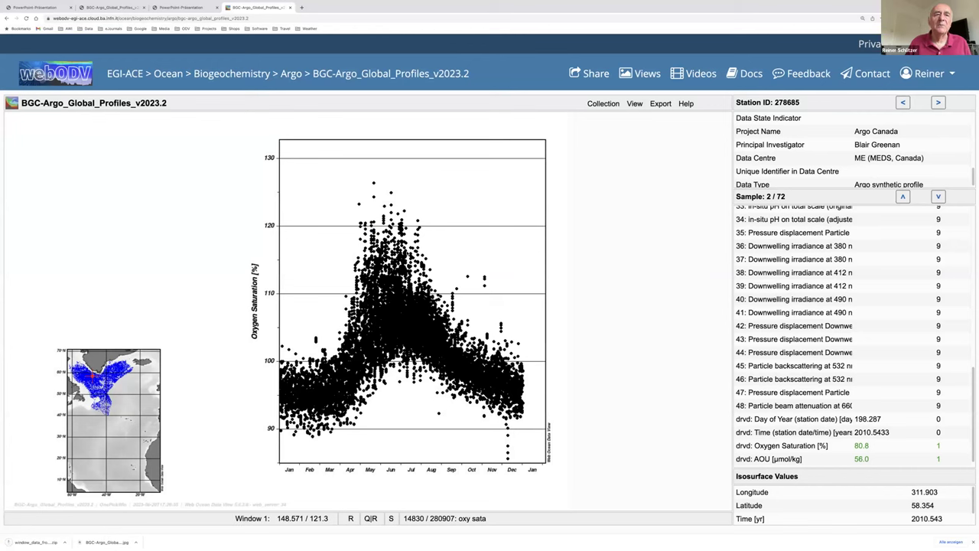